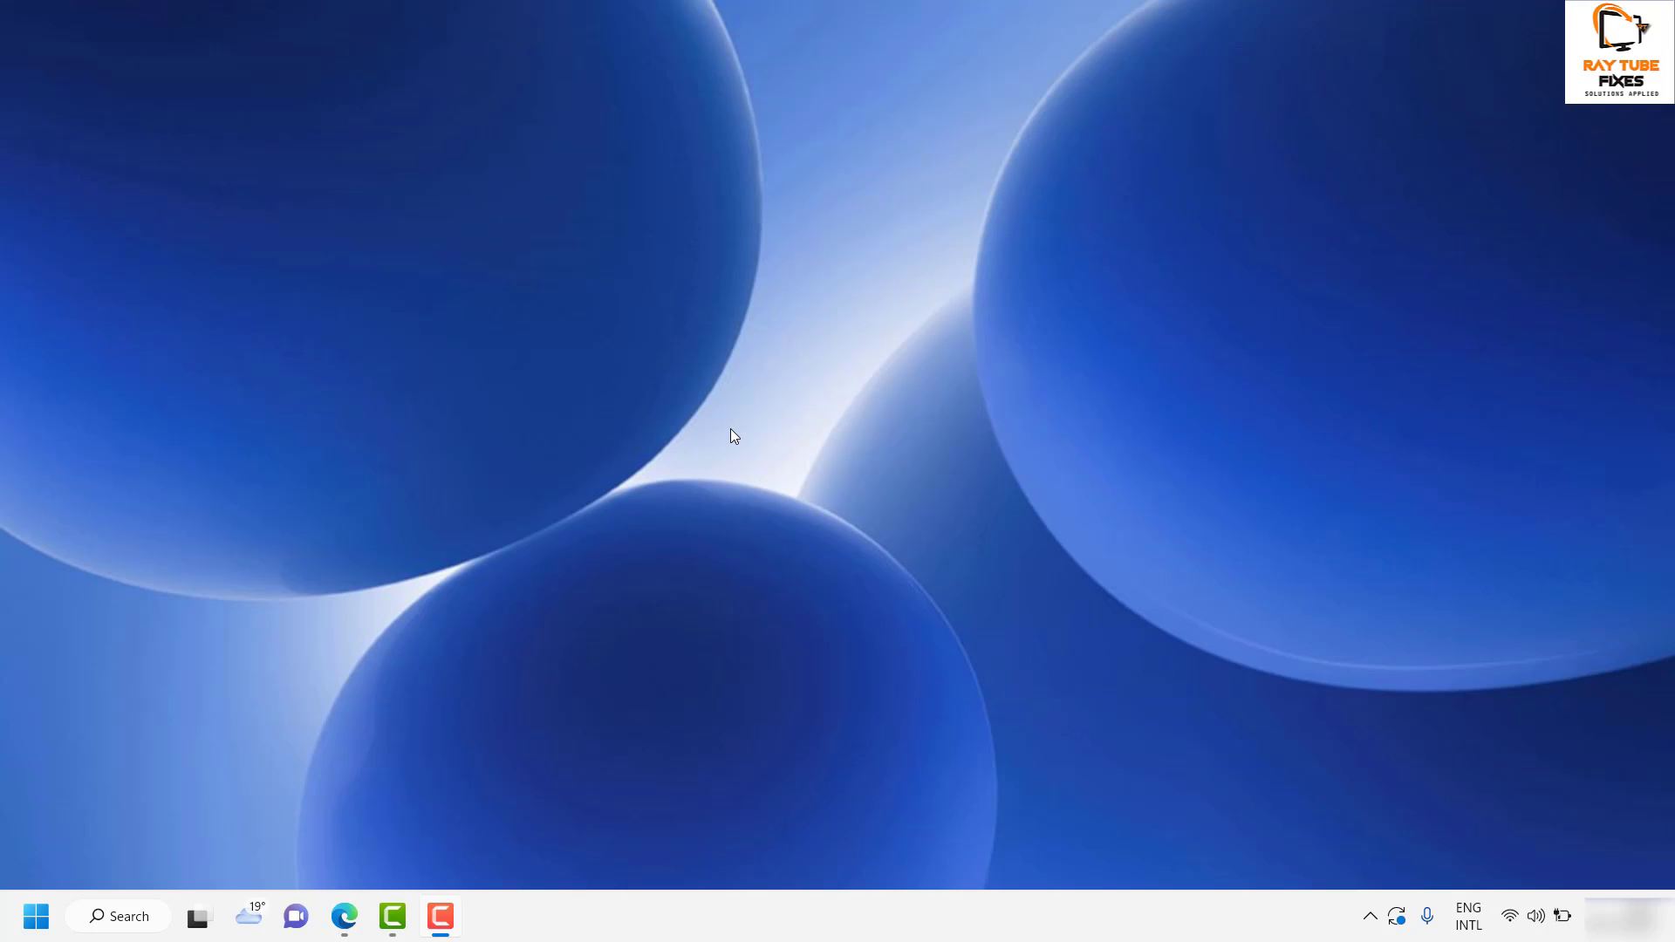
- Open Settings from the Start quick-links menu and go to Apps > Apps & features
right_click(39, 926)
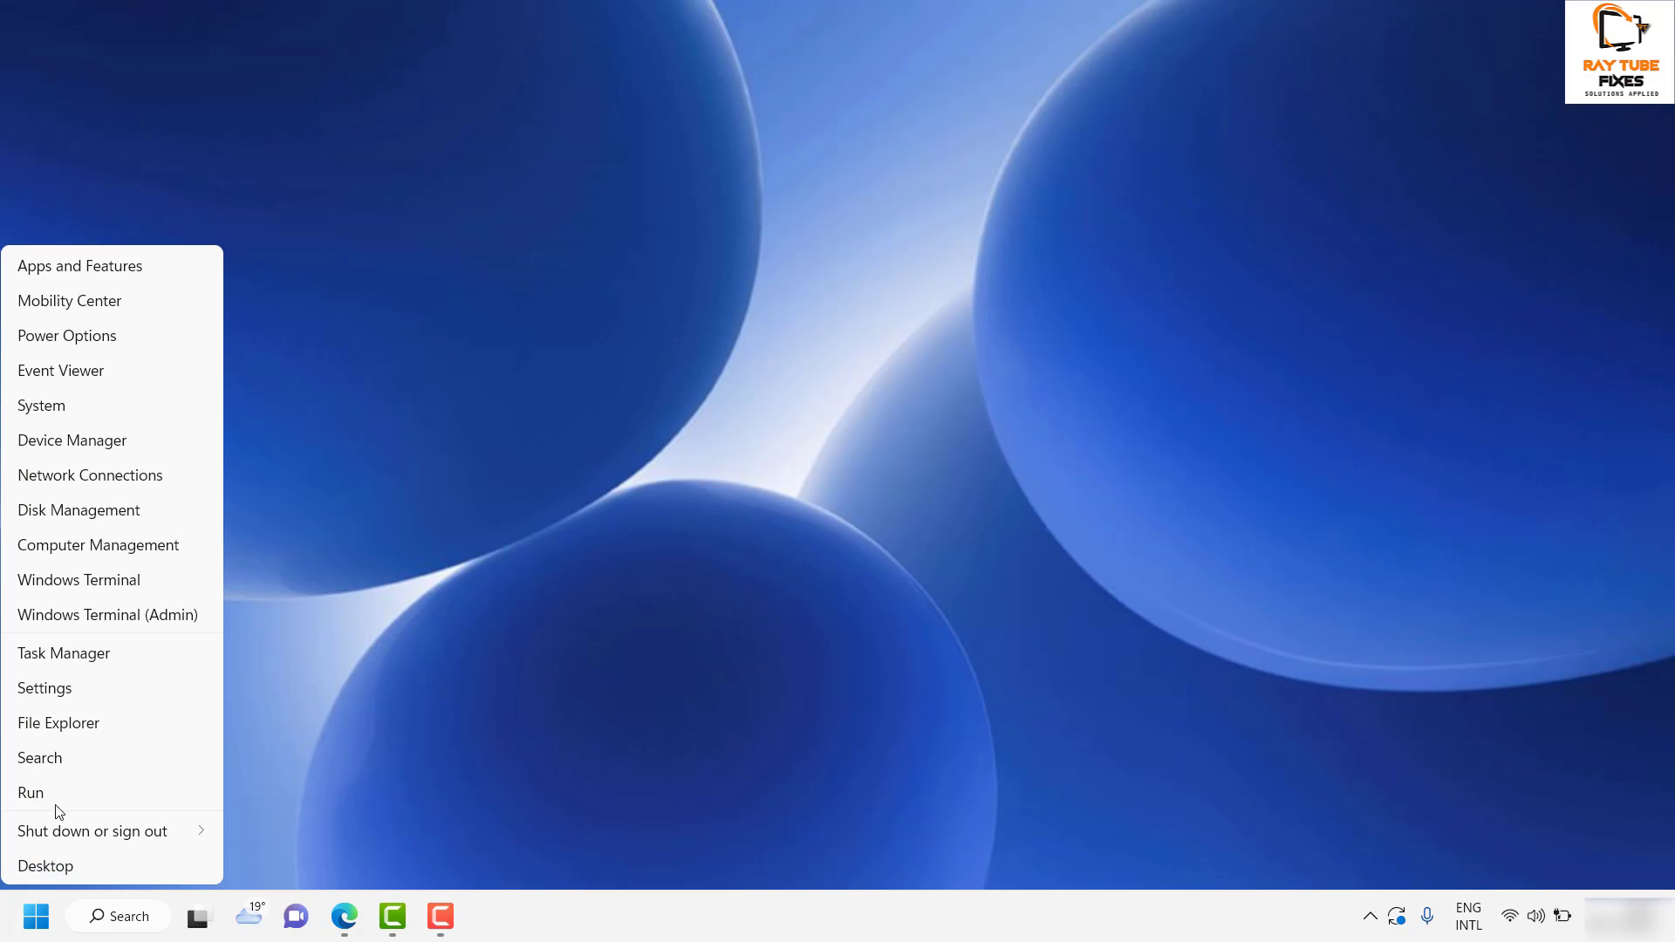
left_click(70, 696)
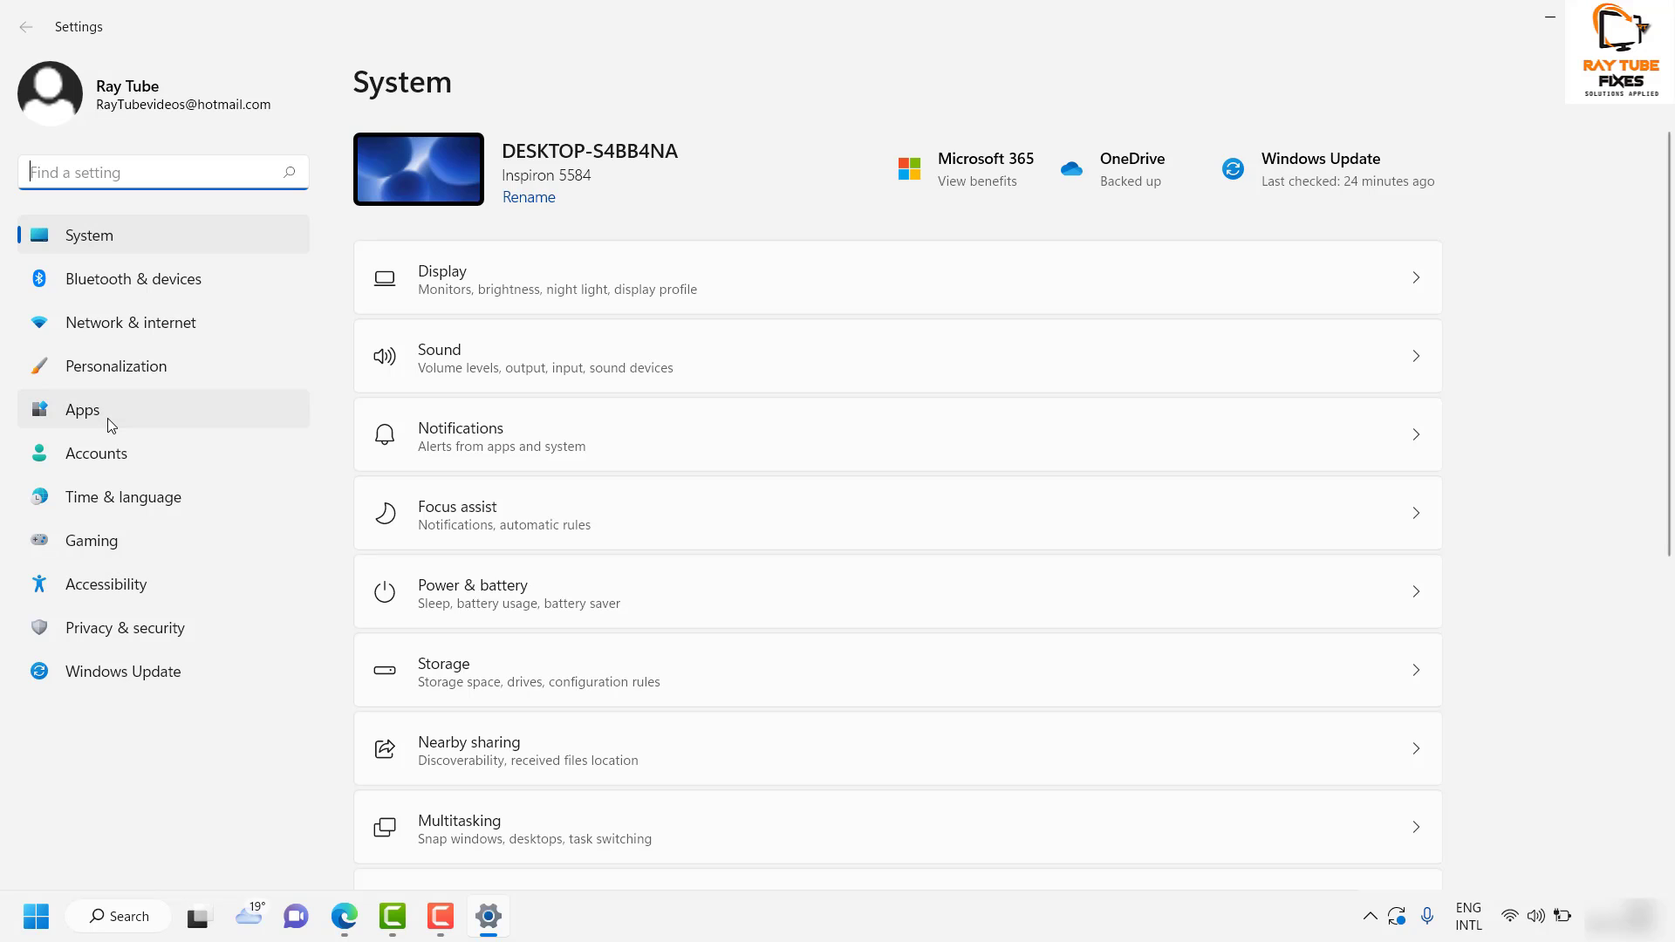
left_click(108, 417)
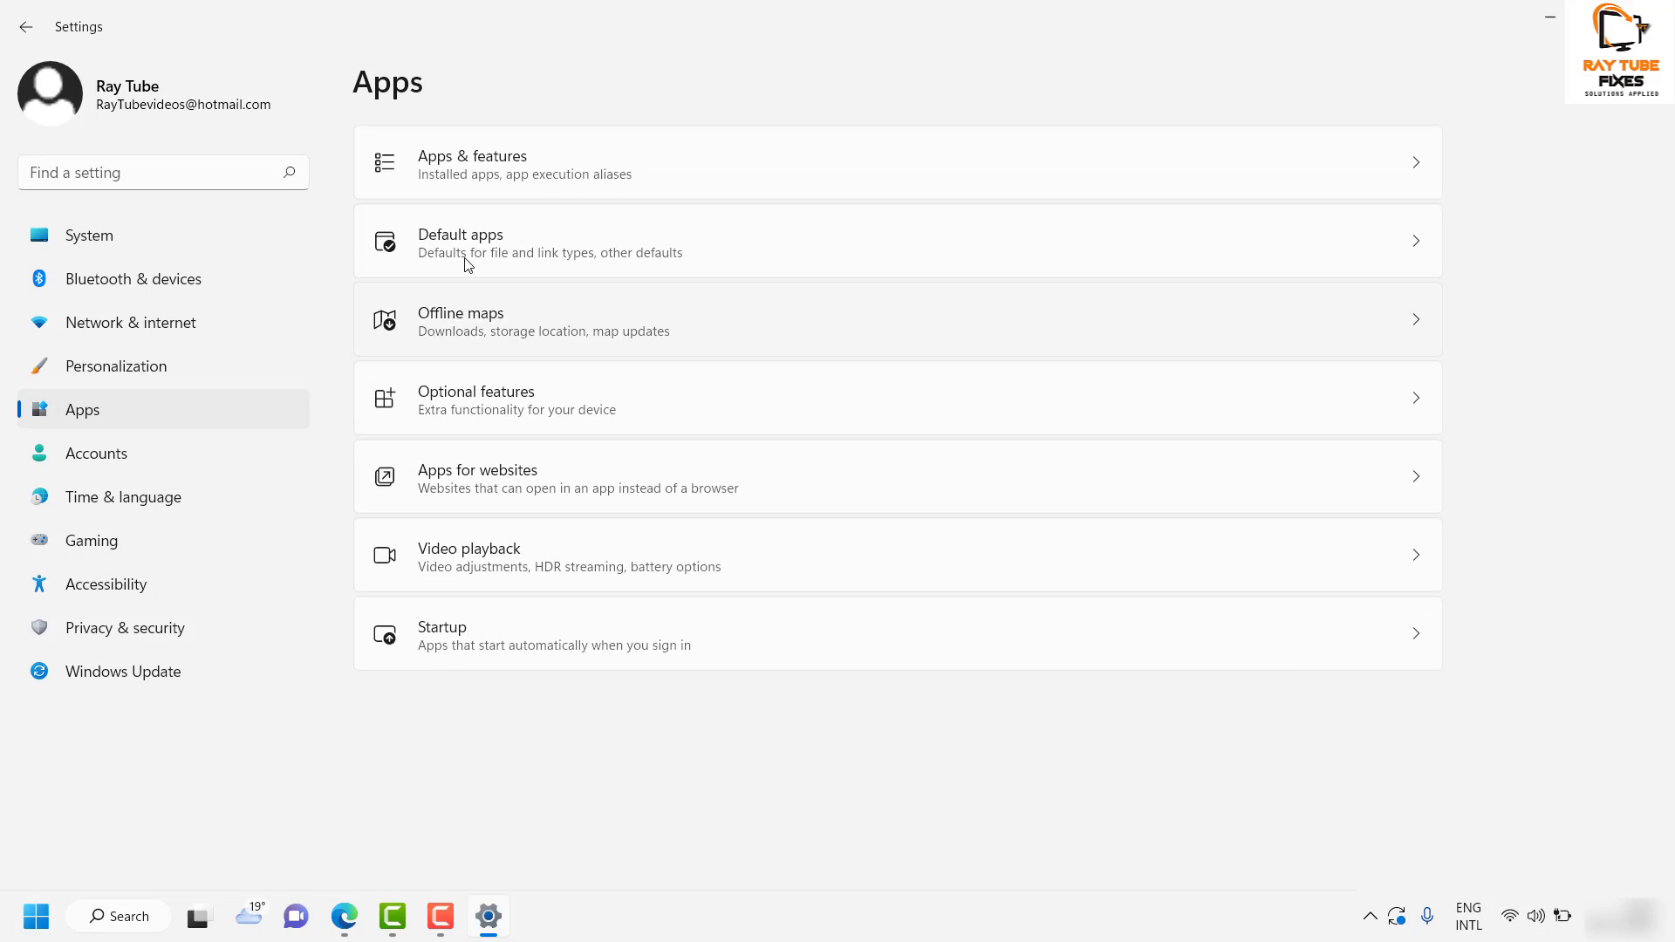
left_click(498, 186)
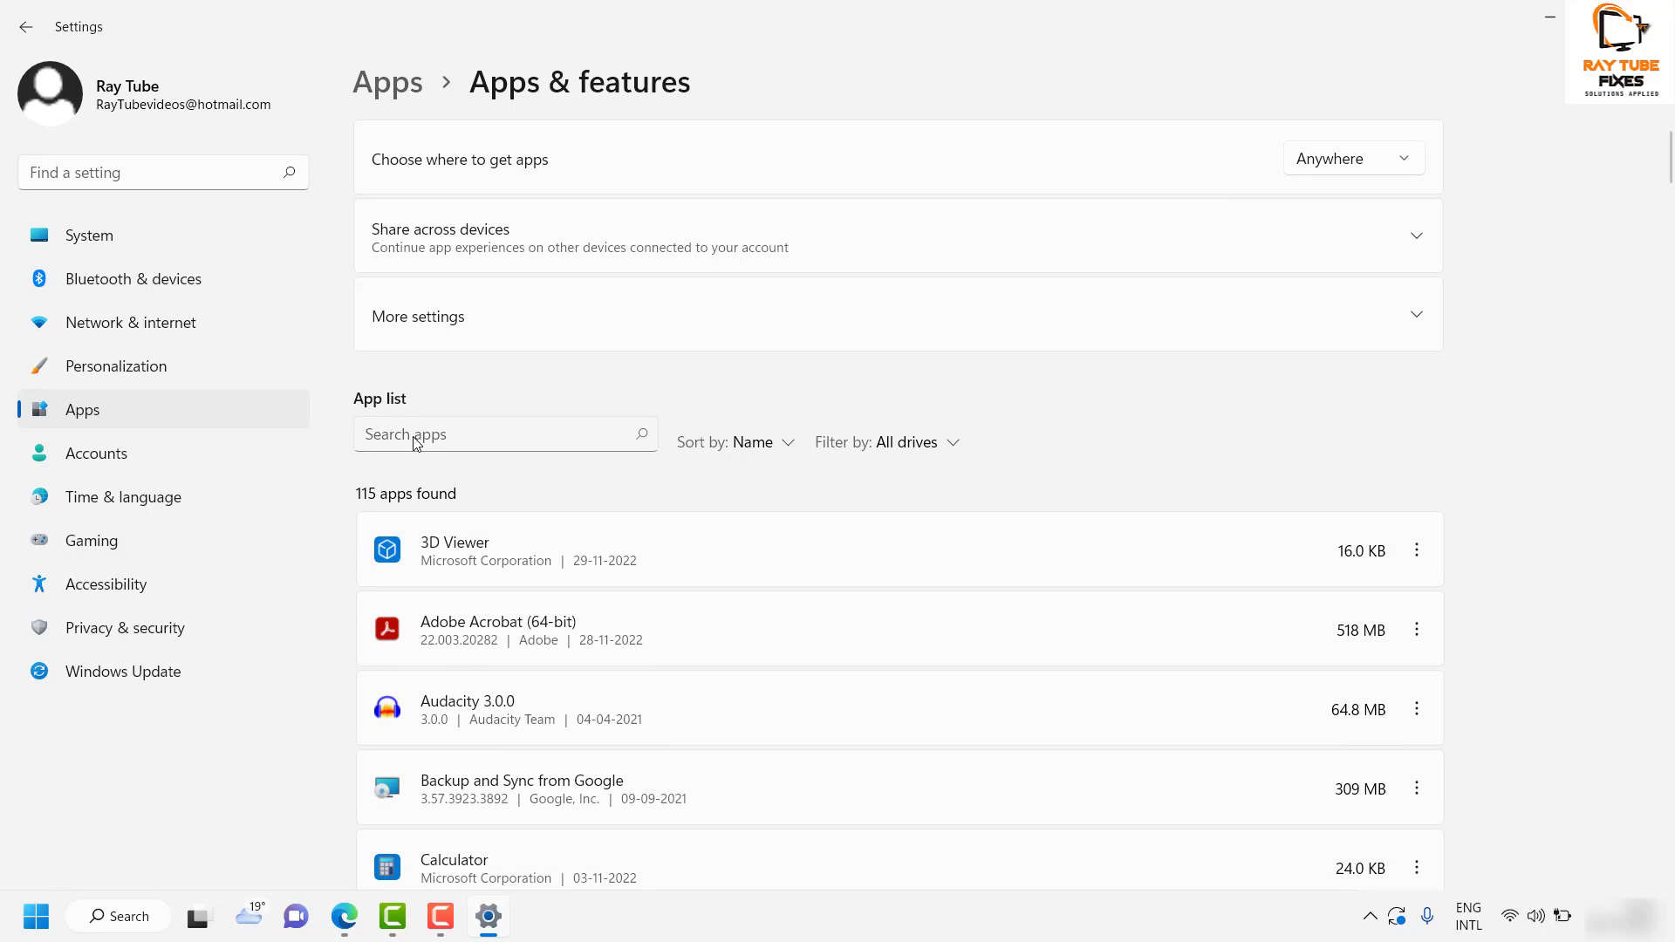
- Filter the installed apps for 'netf' and open Netflix's Advanced options page
left_click(414, 436)
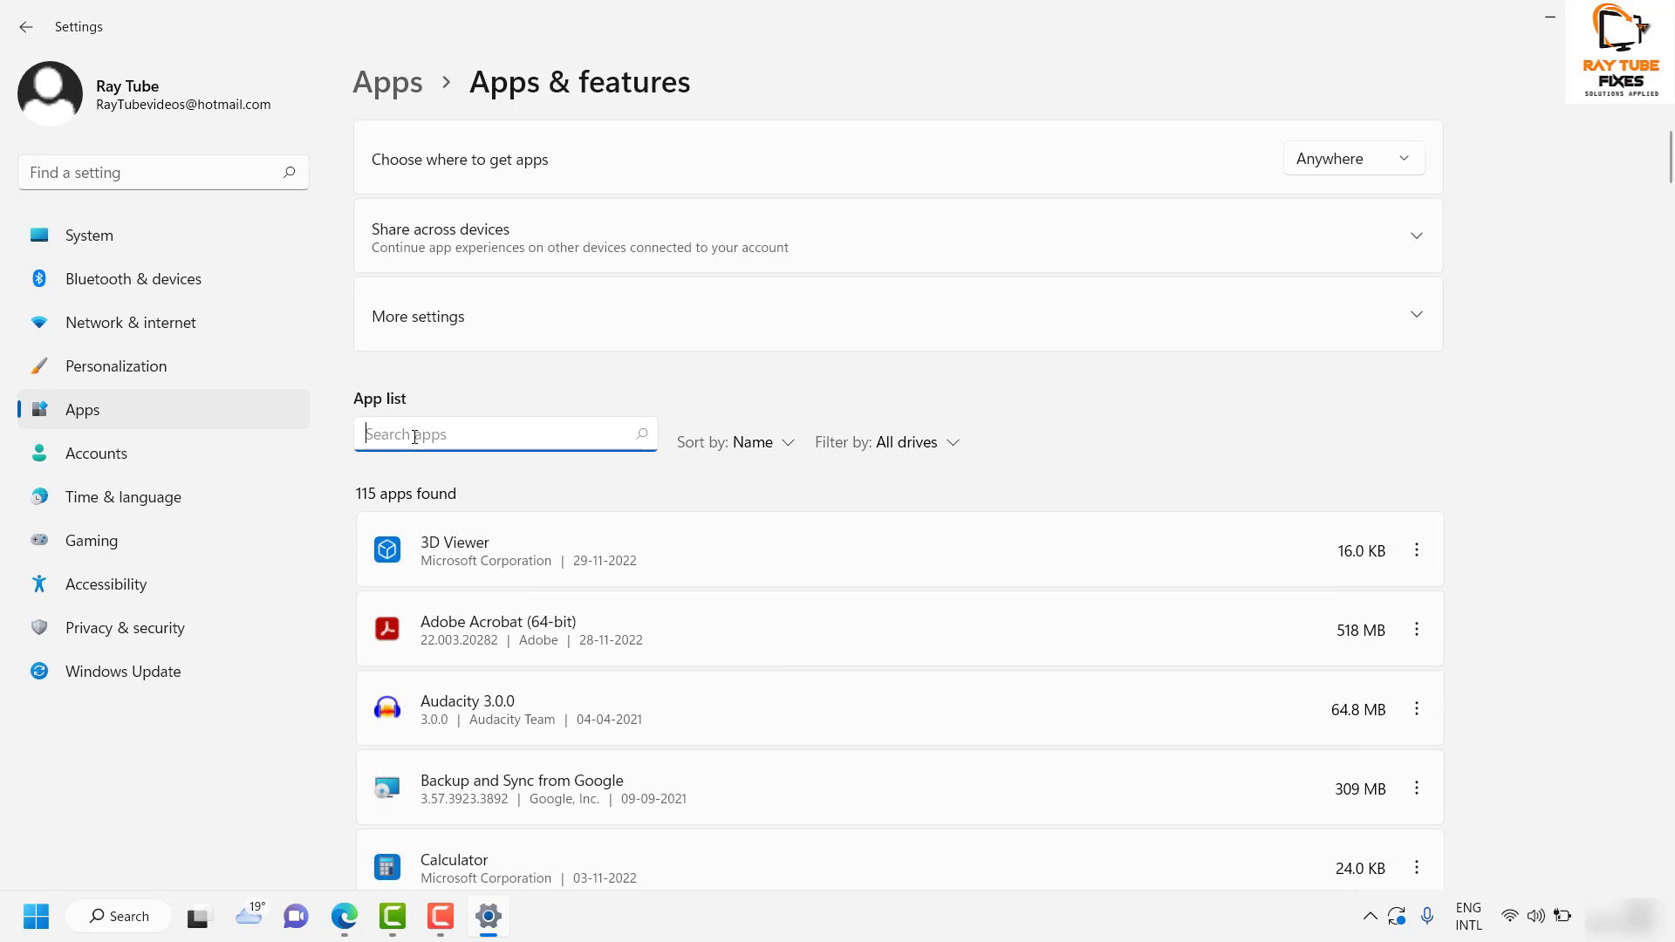
type("n")
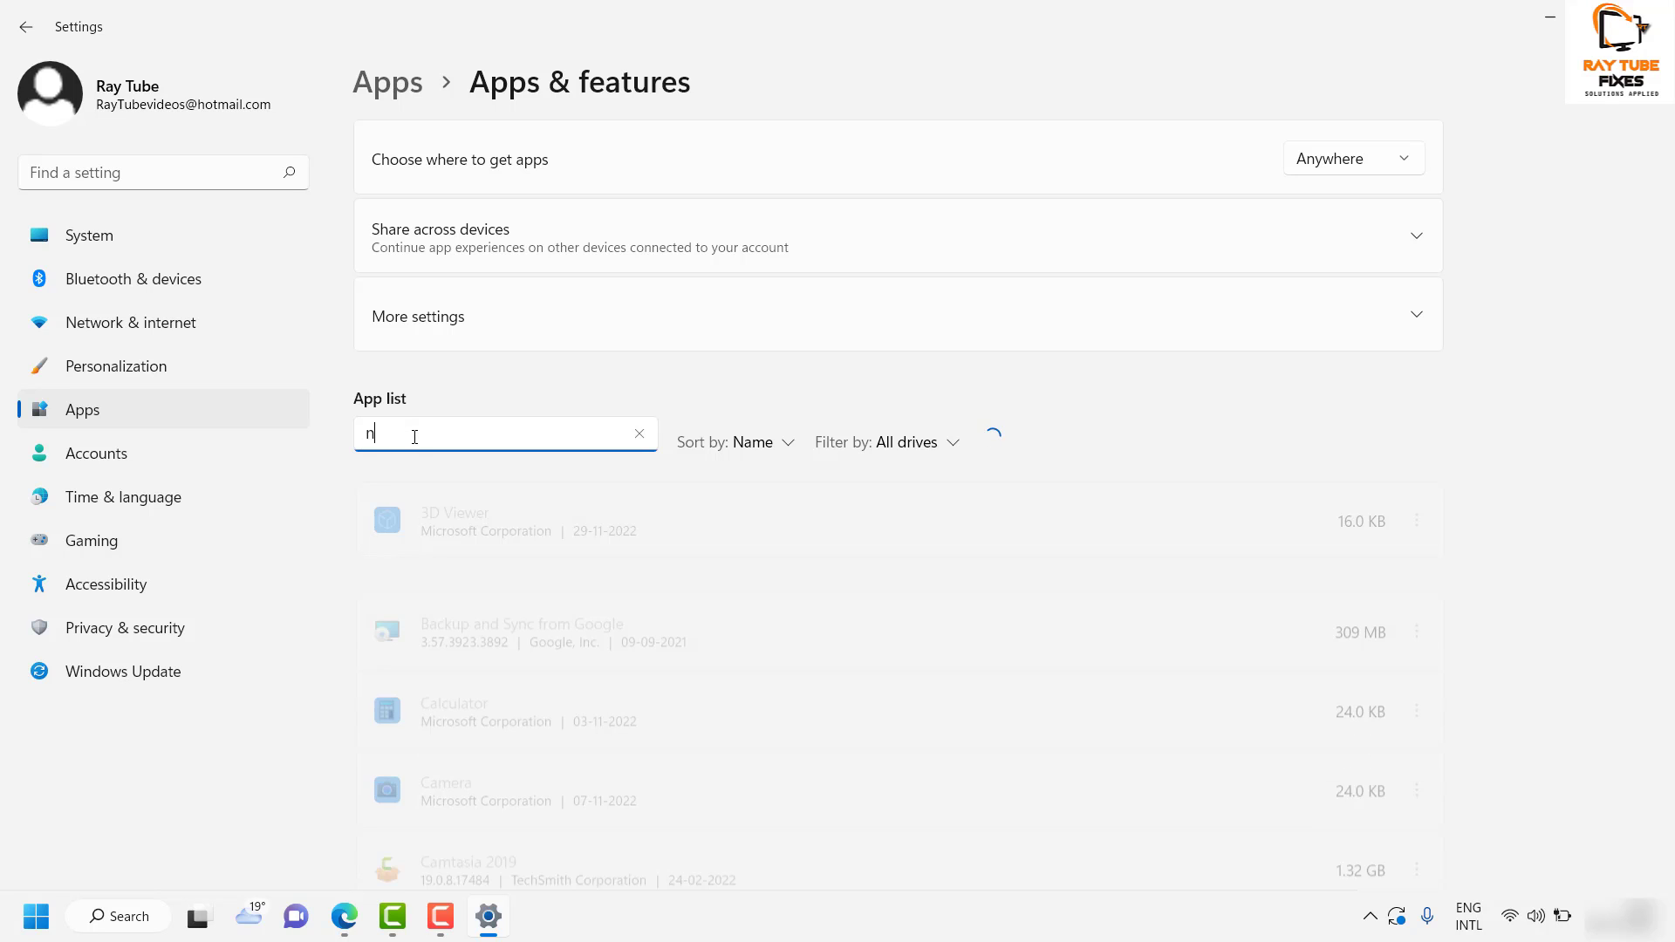
type("etf")
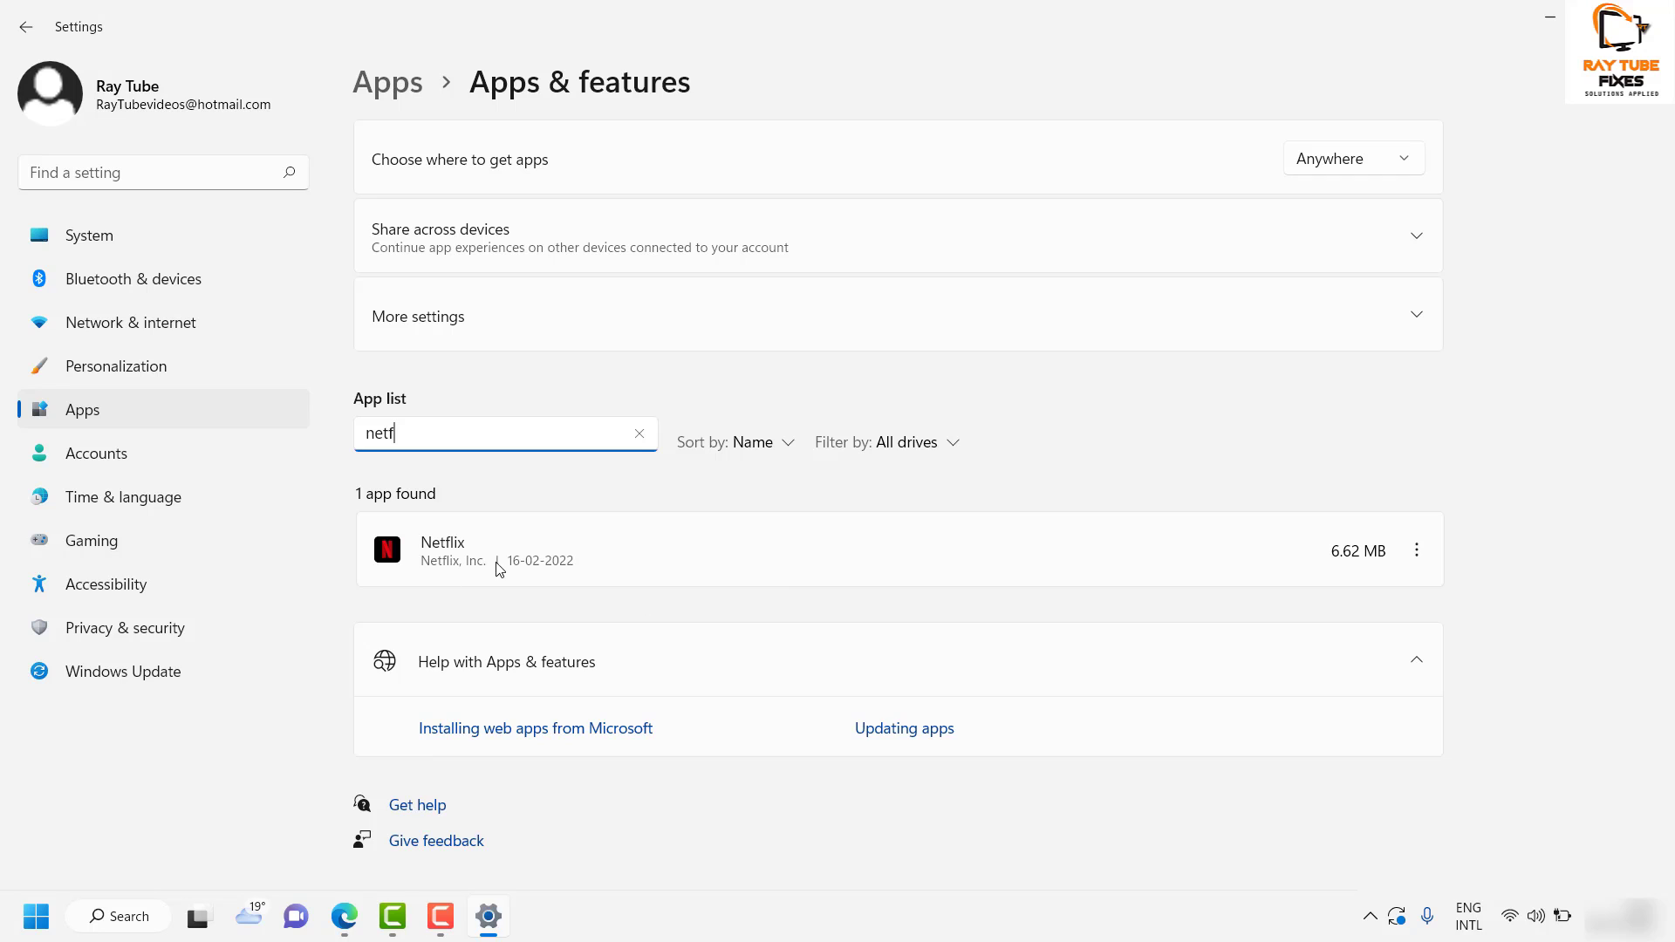
left_click(1416, 555)
left_click(1416, 557)
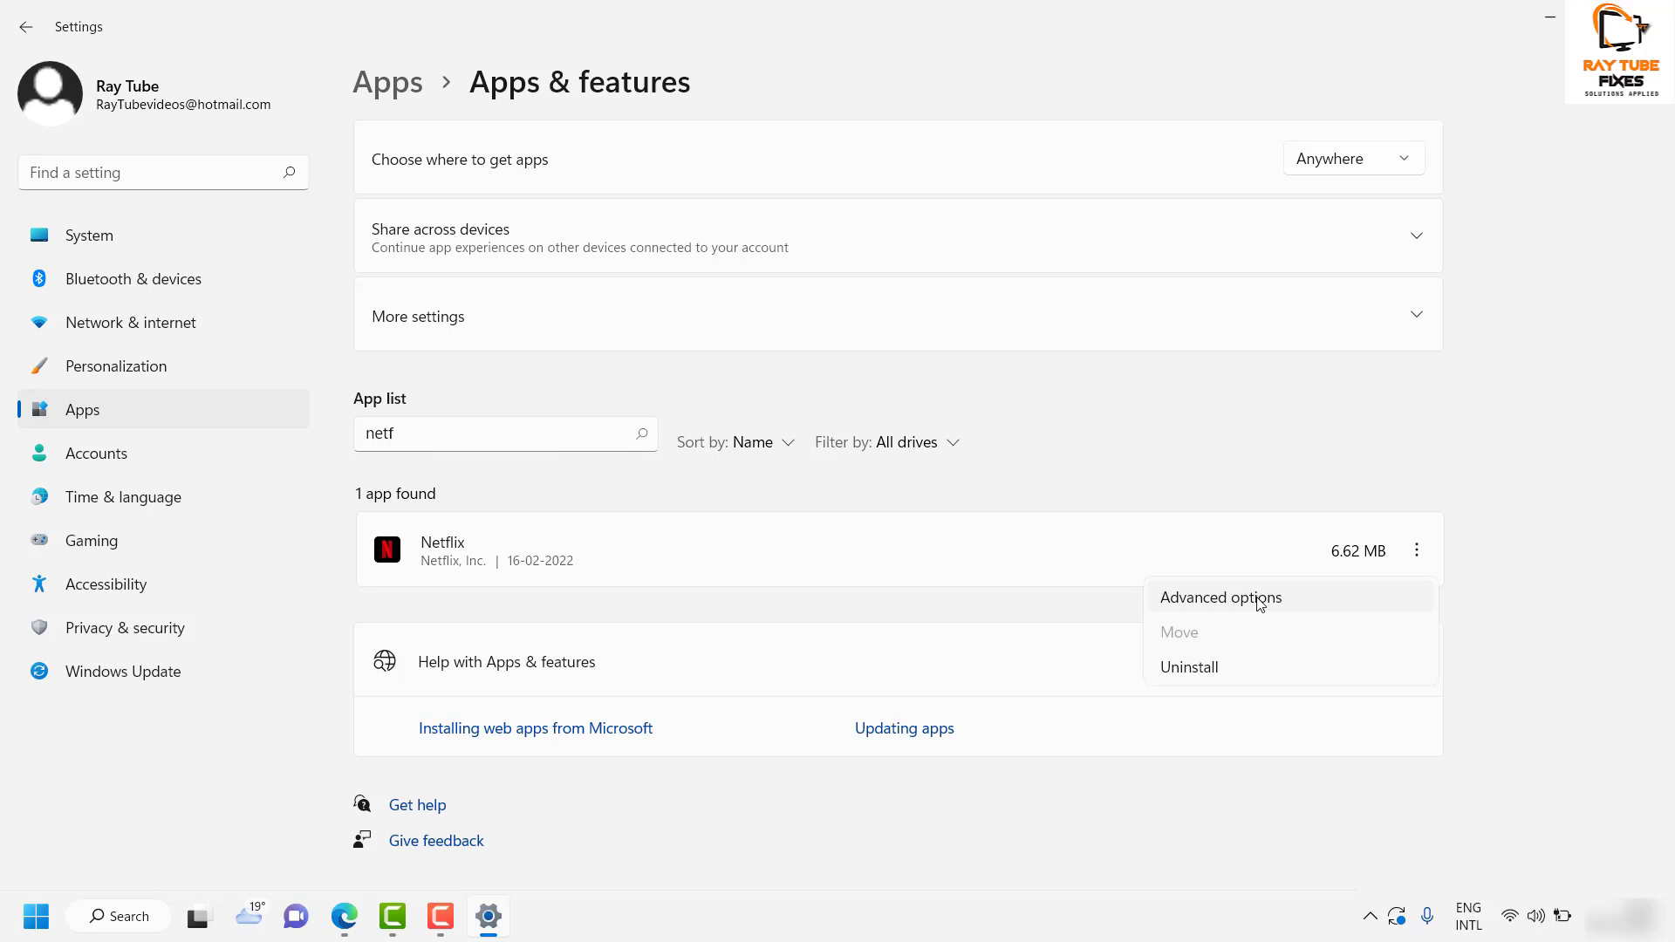
left_click(1220, 599)
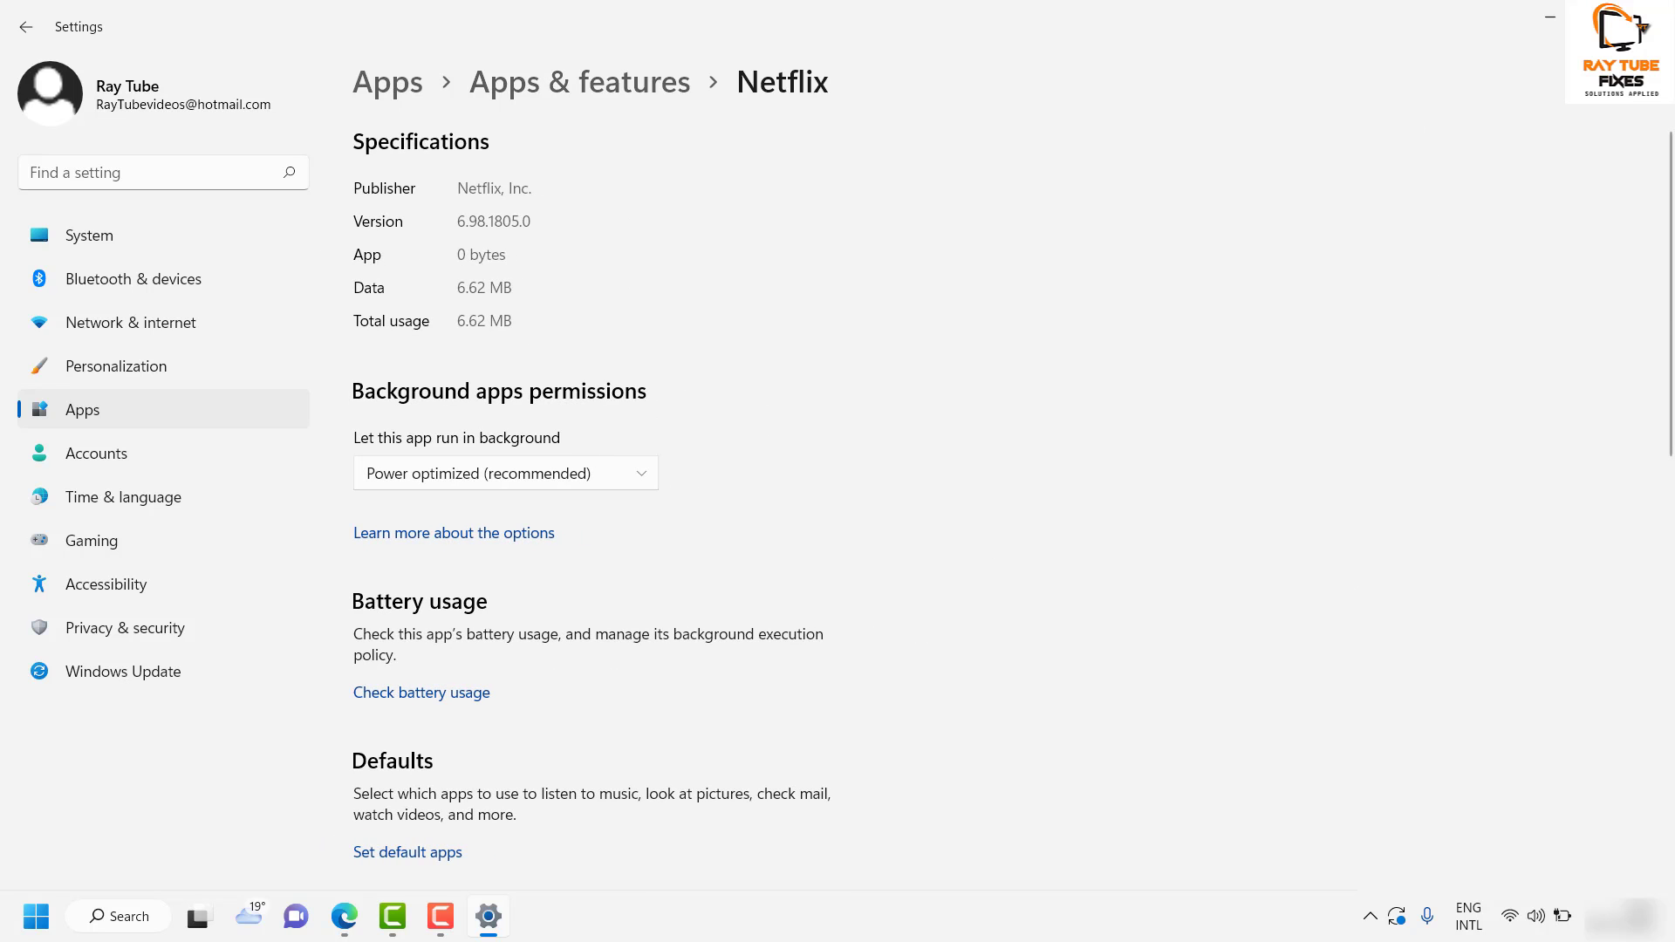
- Scroll down to the Reset section and Repair Netflix, keeping its data
left_click_drag(1666, 276, 1672, 547)
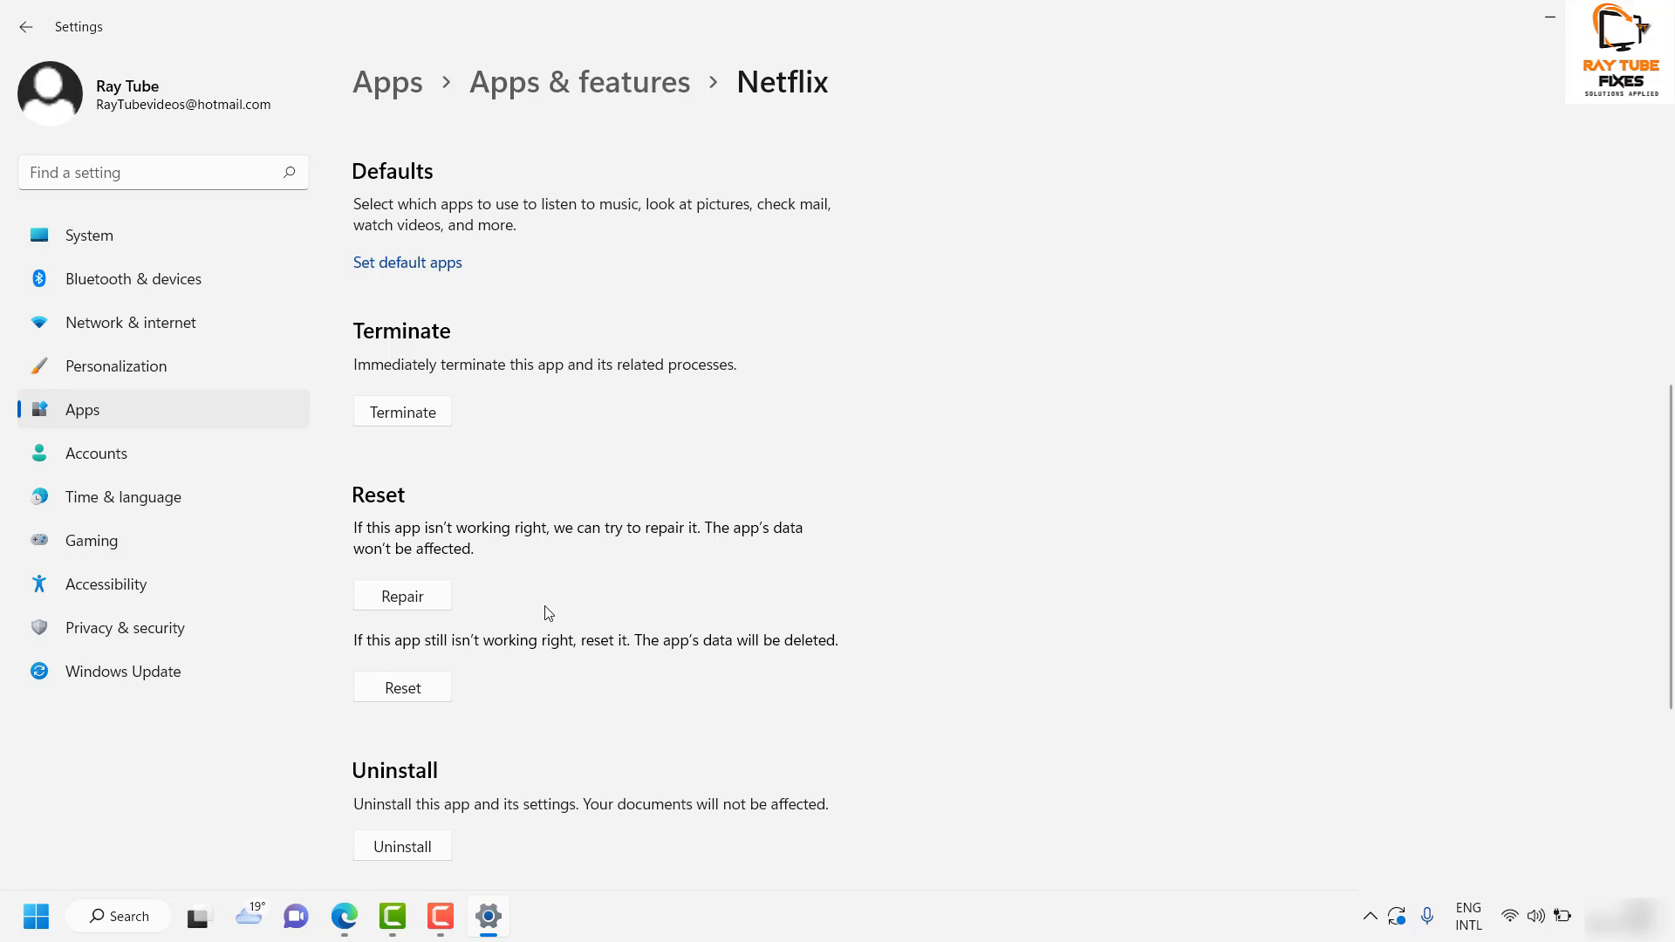
left_click(402, 598)
- Close Settings, search Windows for 'netf', then dismiss the results to the desktop
key("alt+F4")
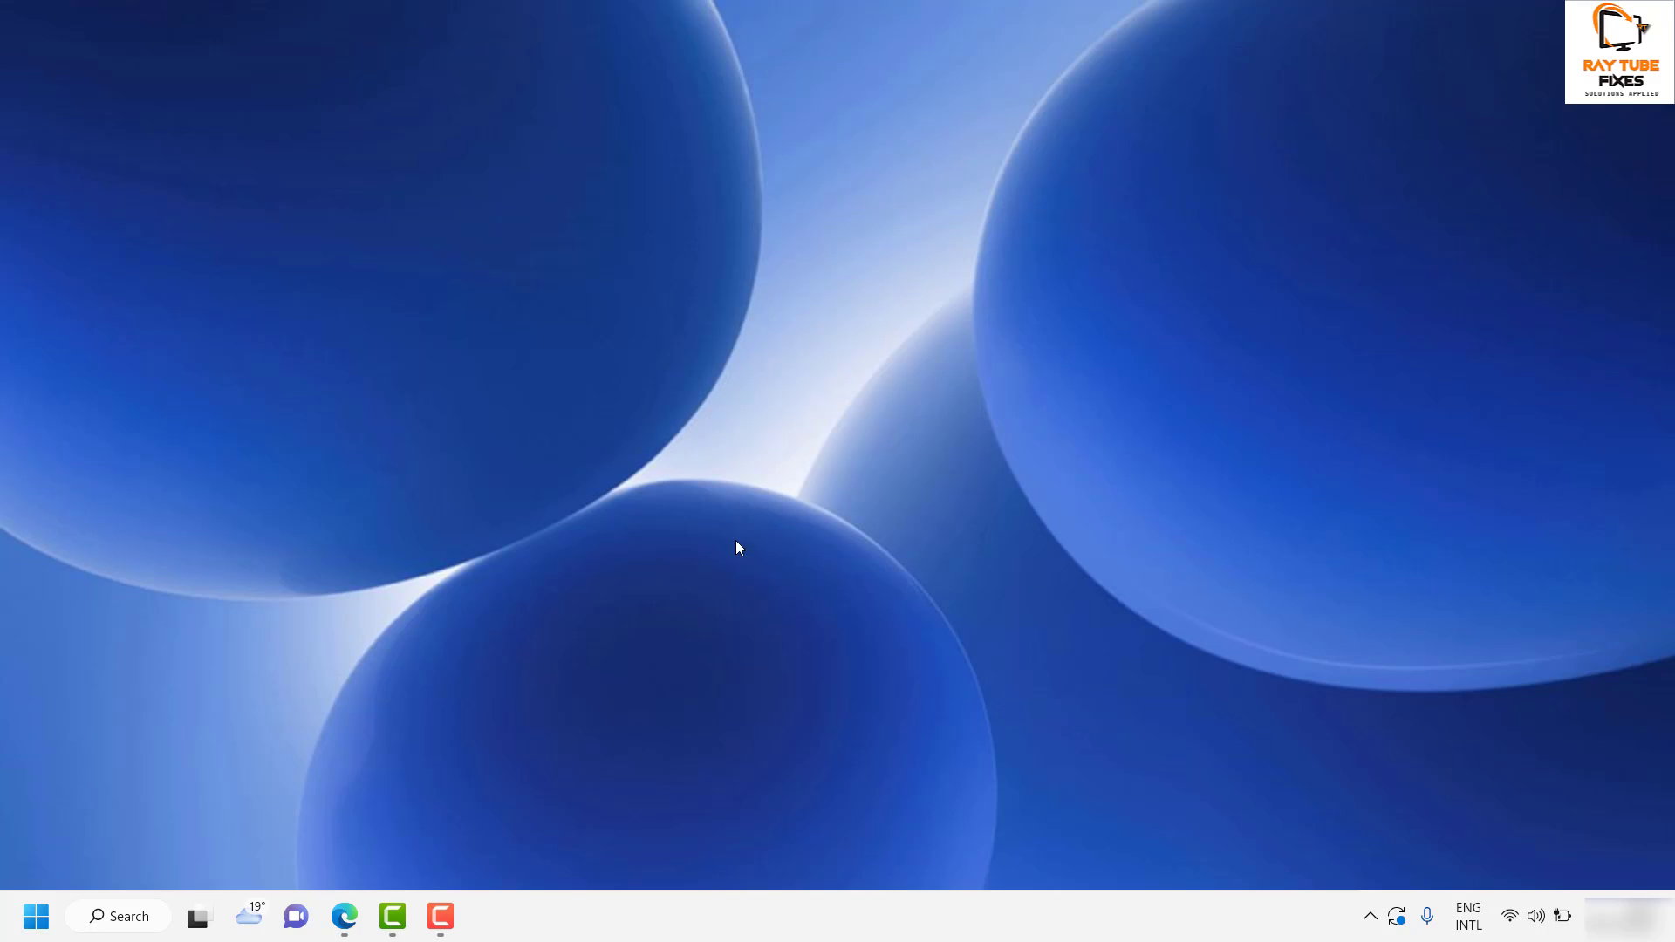
left_click(132, 919)
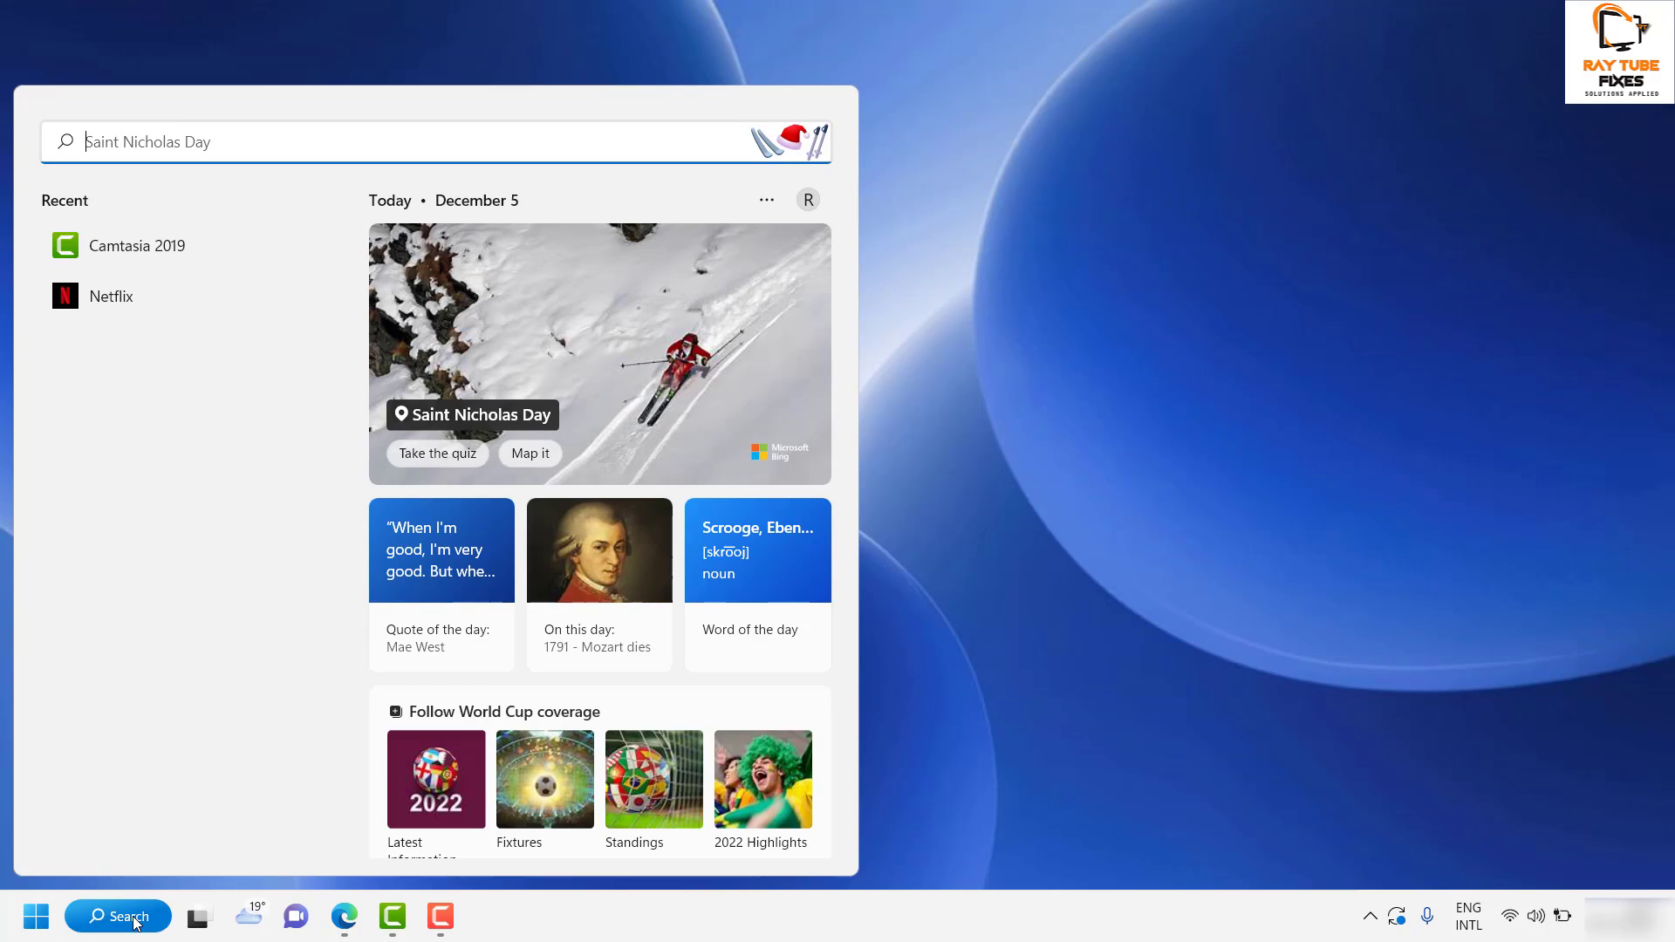
type("netflix")
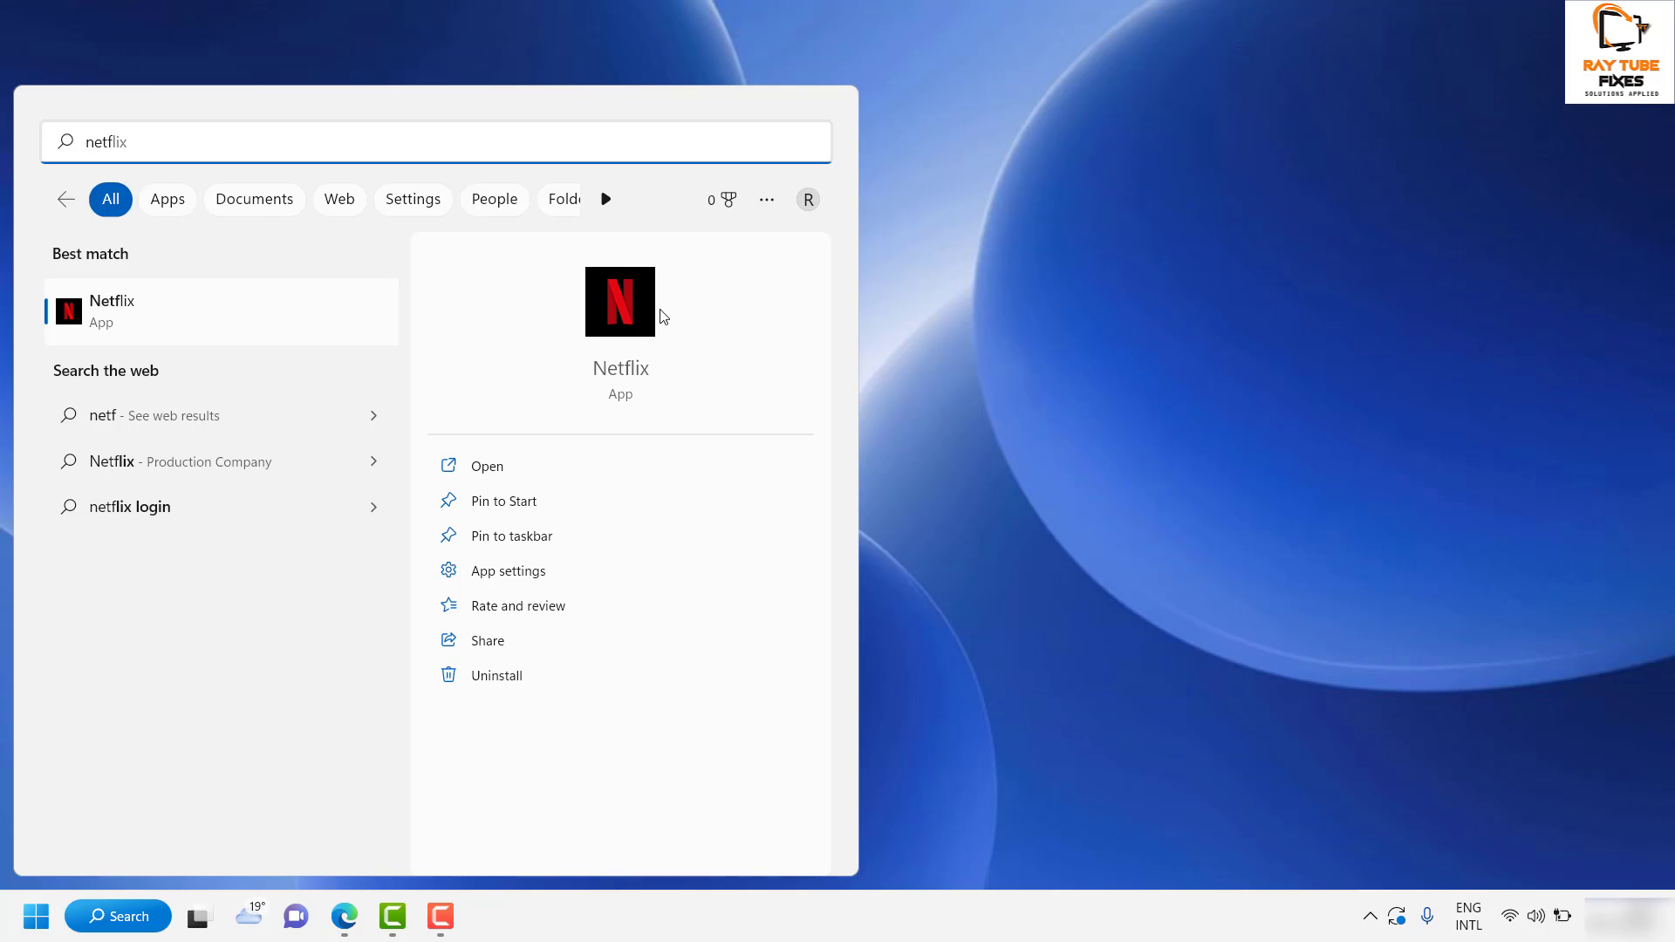
left_click(1001, 298)
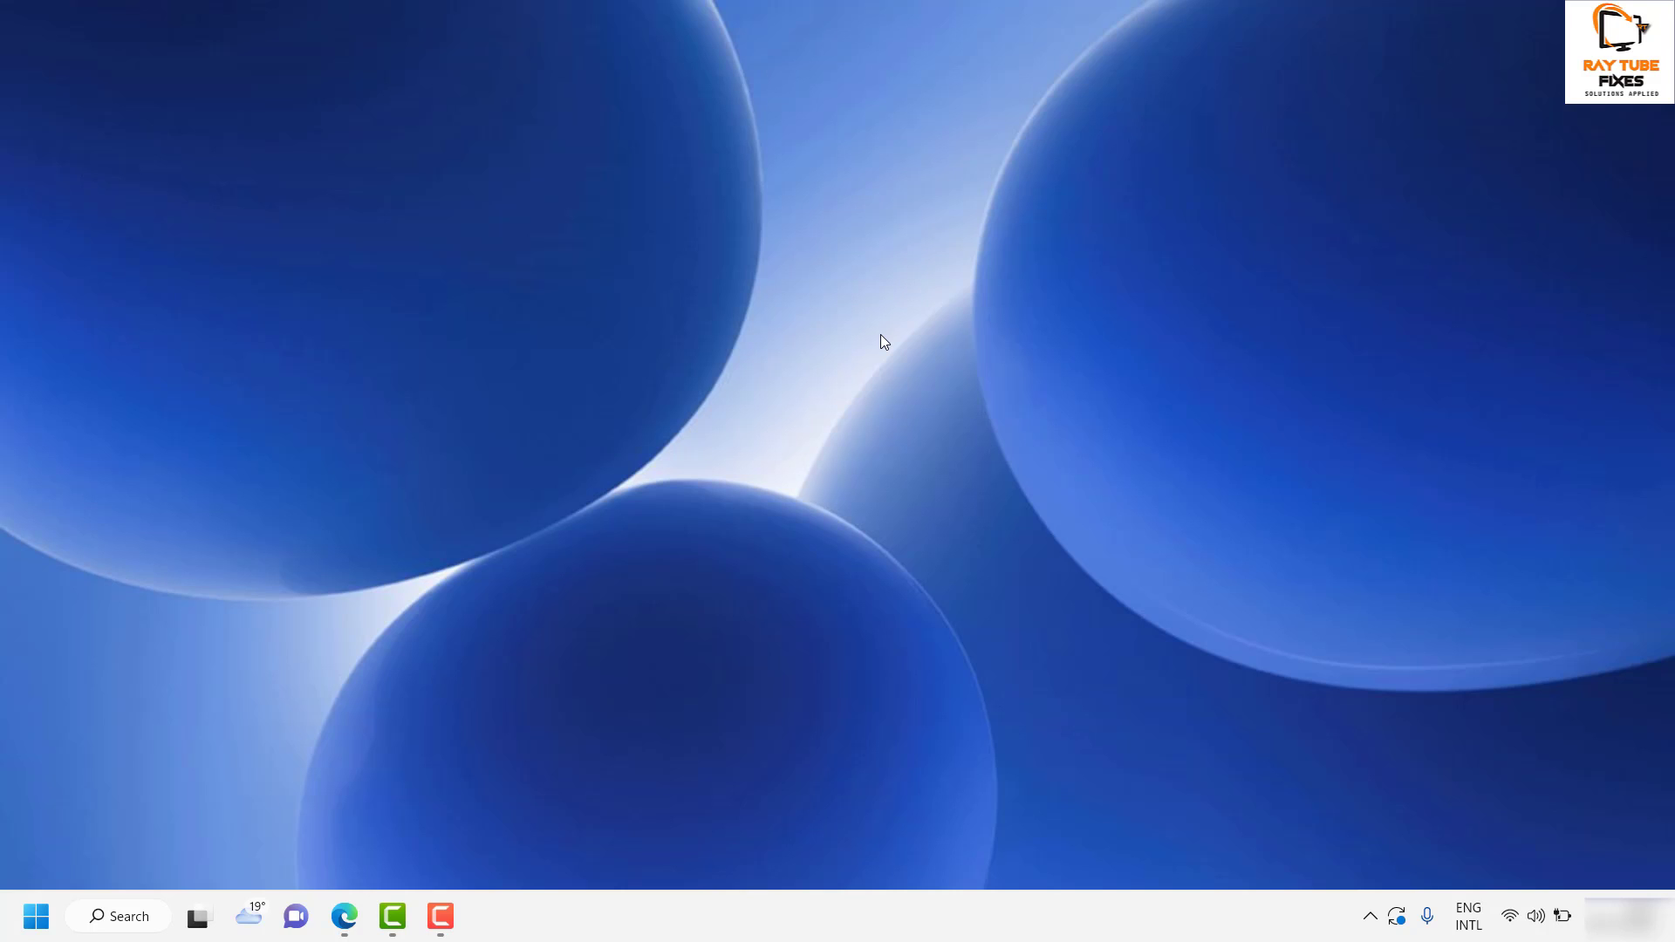
- Reopen Settings and go to System > Troubleshoot > Other troubleshooters, scrolled to Windows Store Apps
right_click(35, 926)
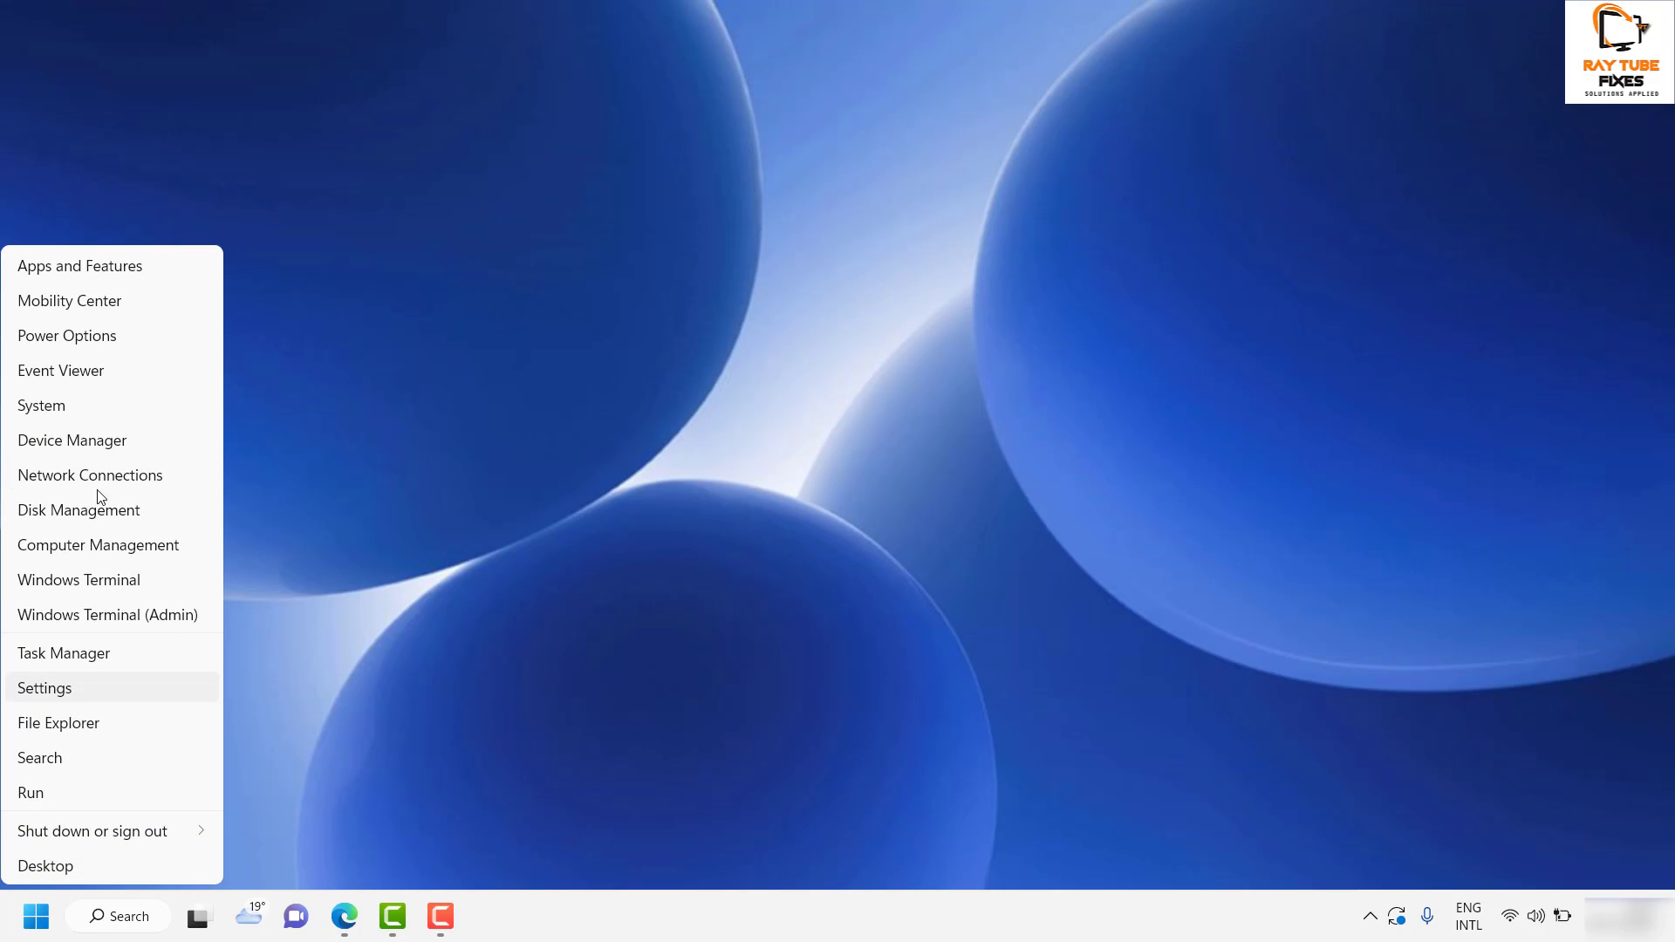
left_click(87, 691)
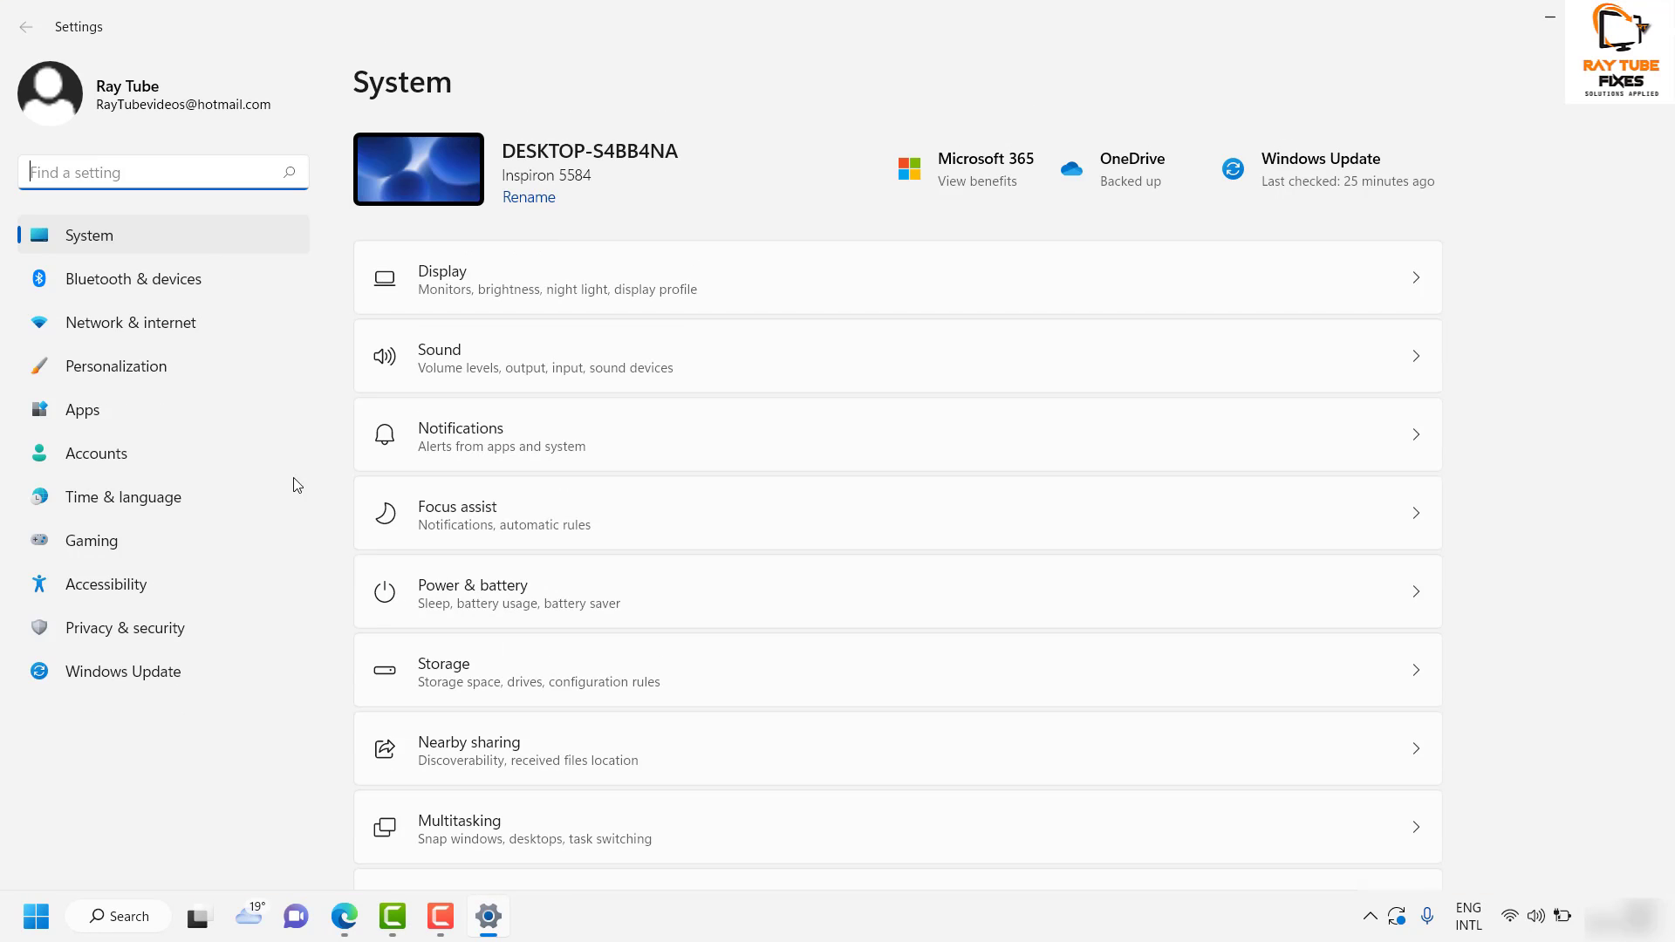
left_click(154, 233)
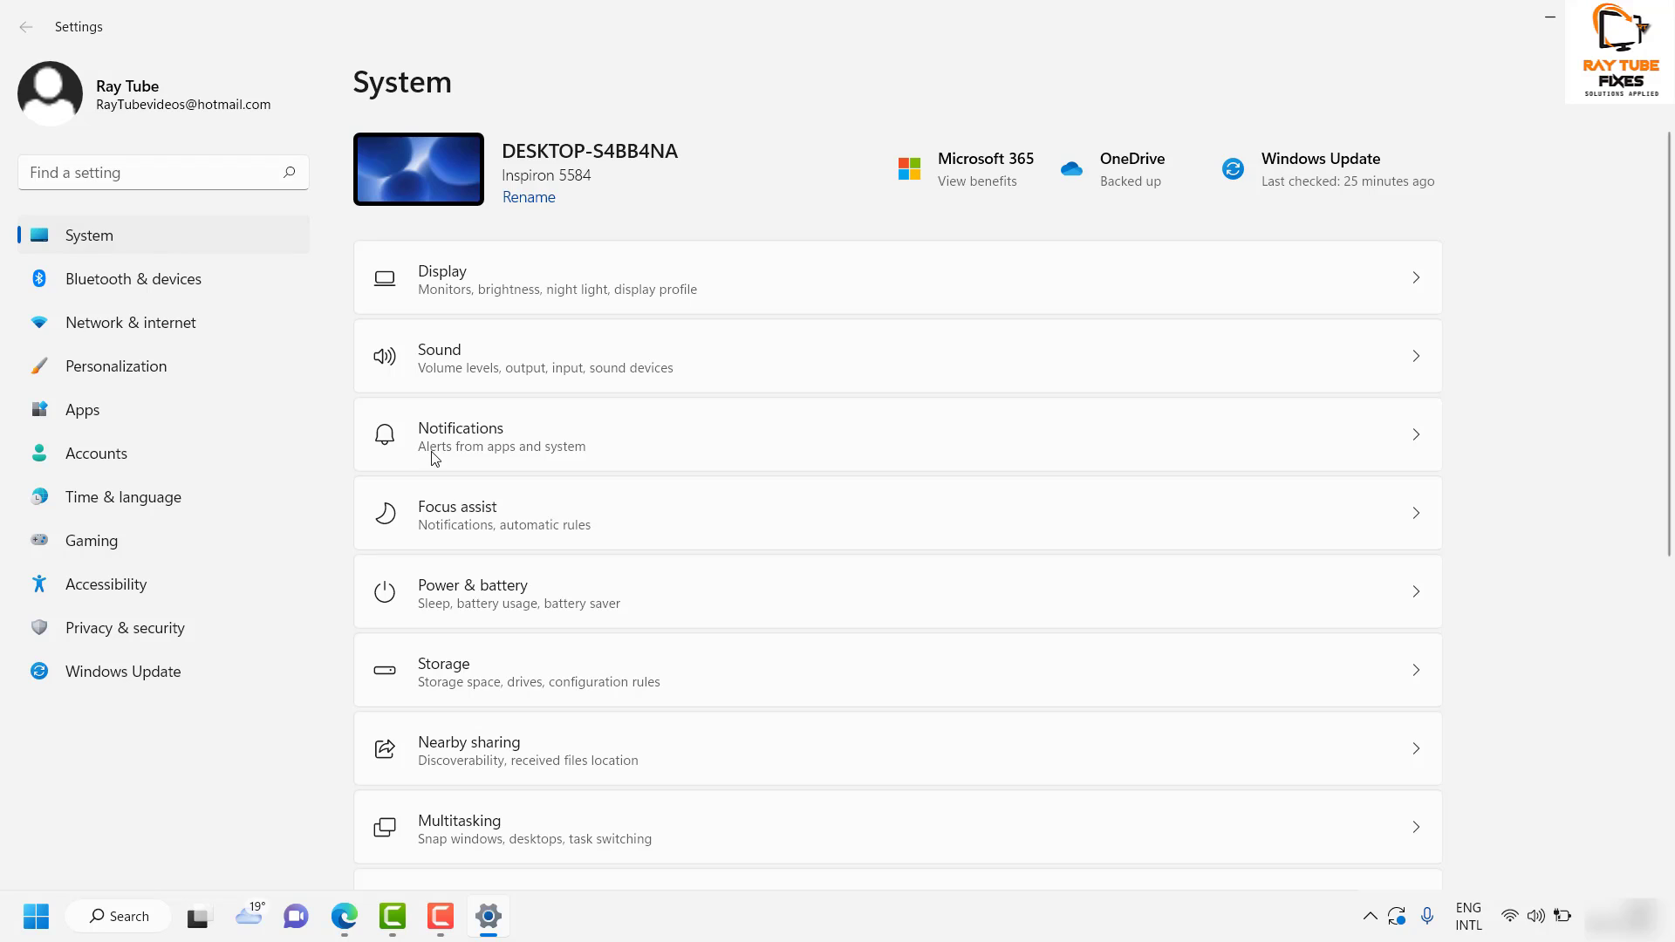
scroll(972, 683, "down", 1)
scroll(973, 683, "down", 5)
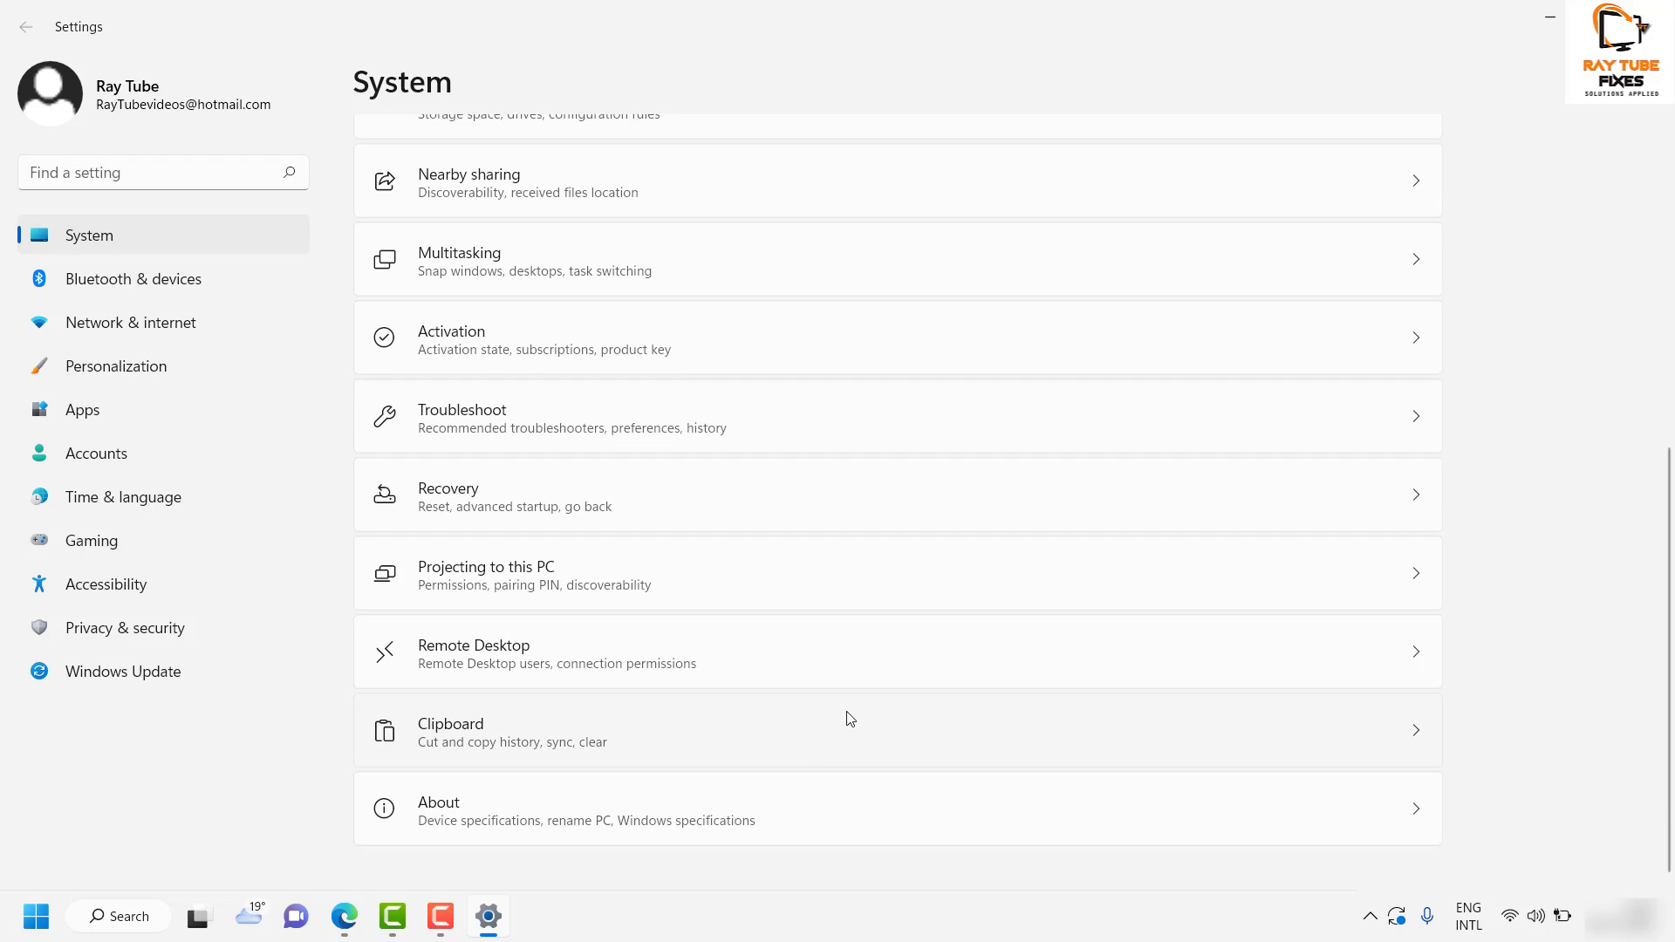
left_click(546, 425)
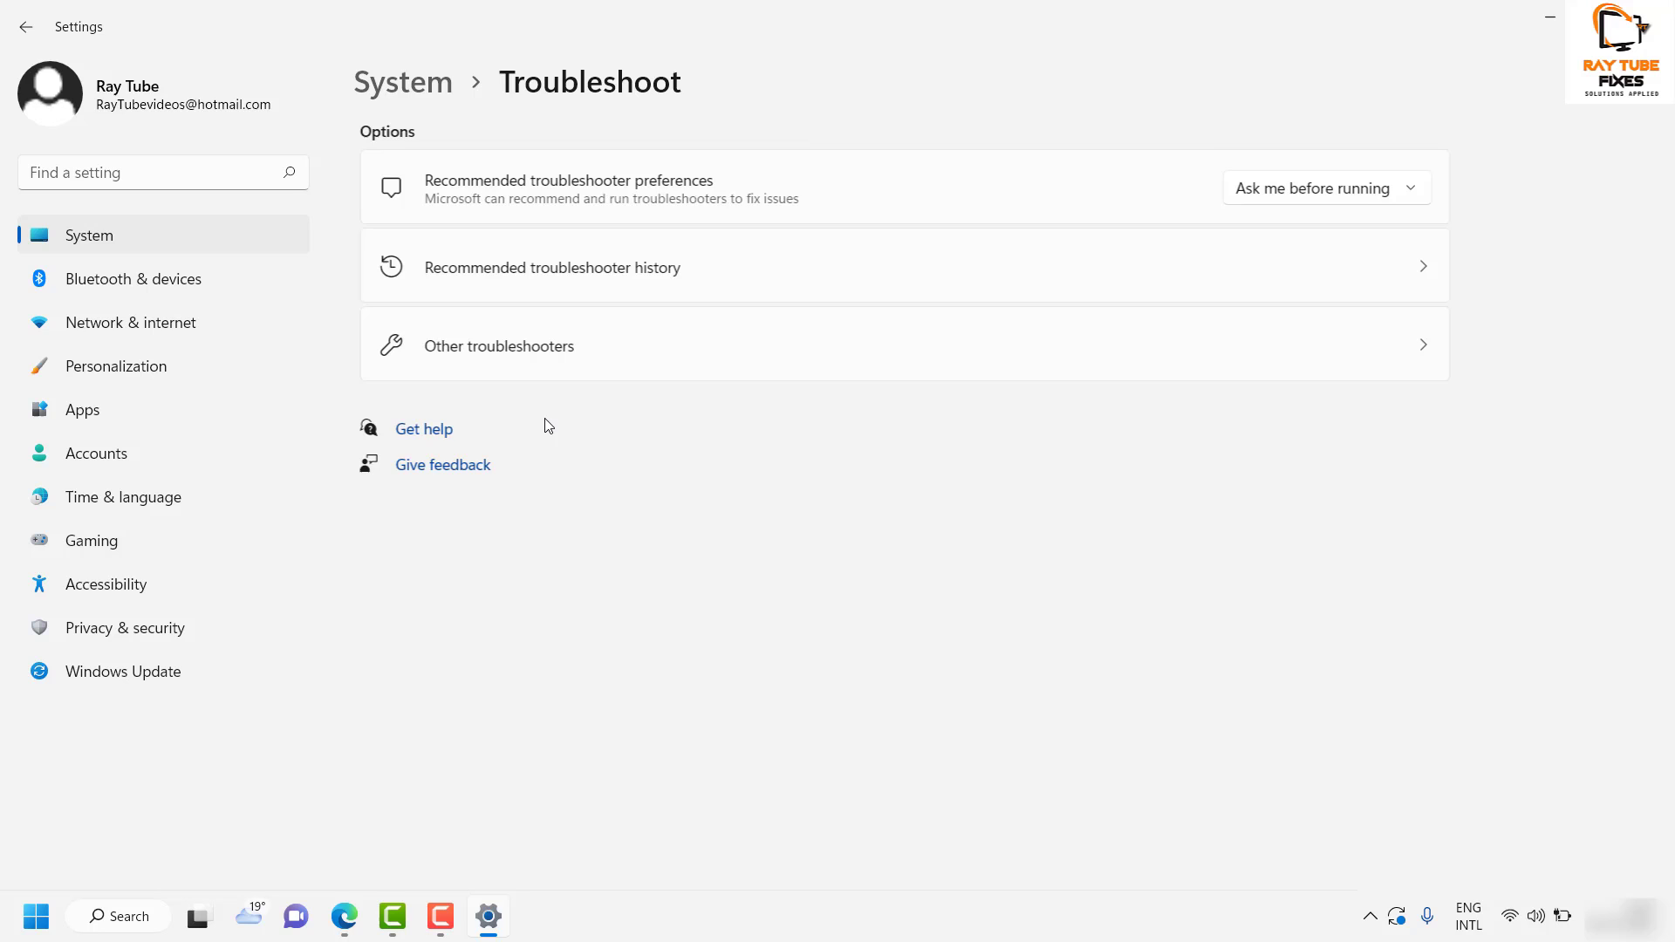
left_click(573, 346)
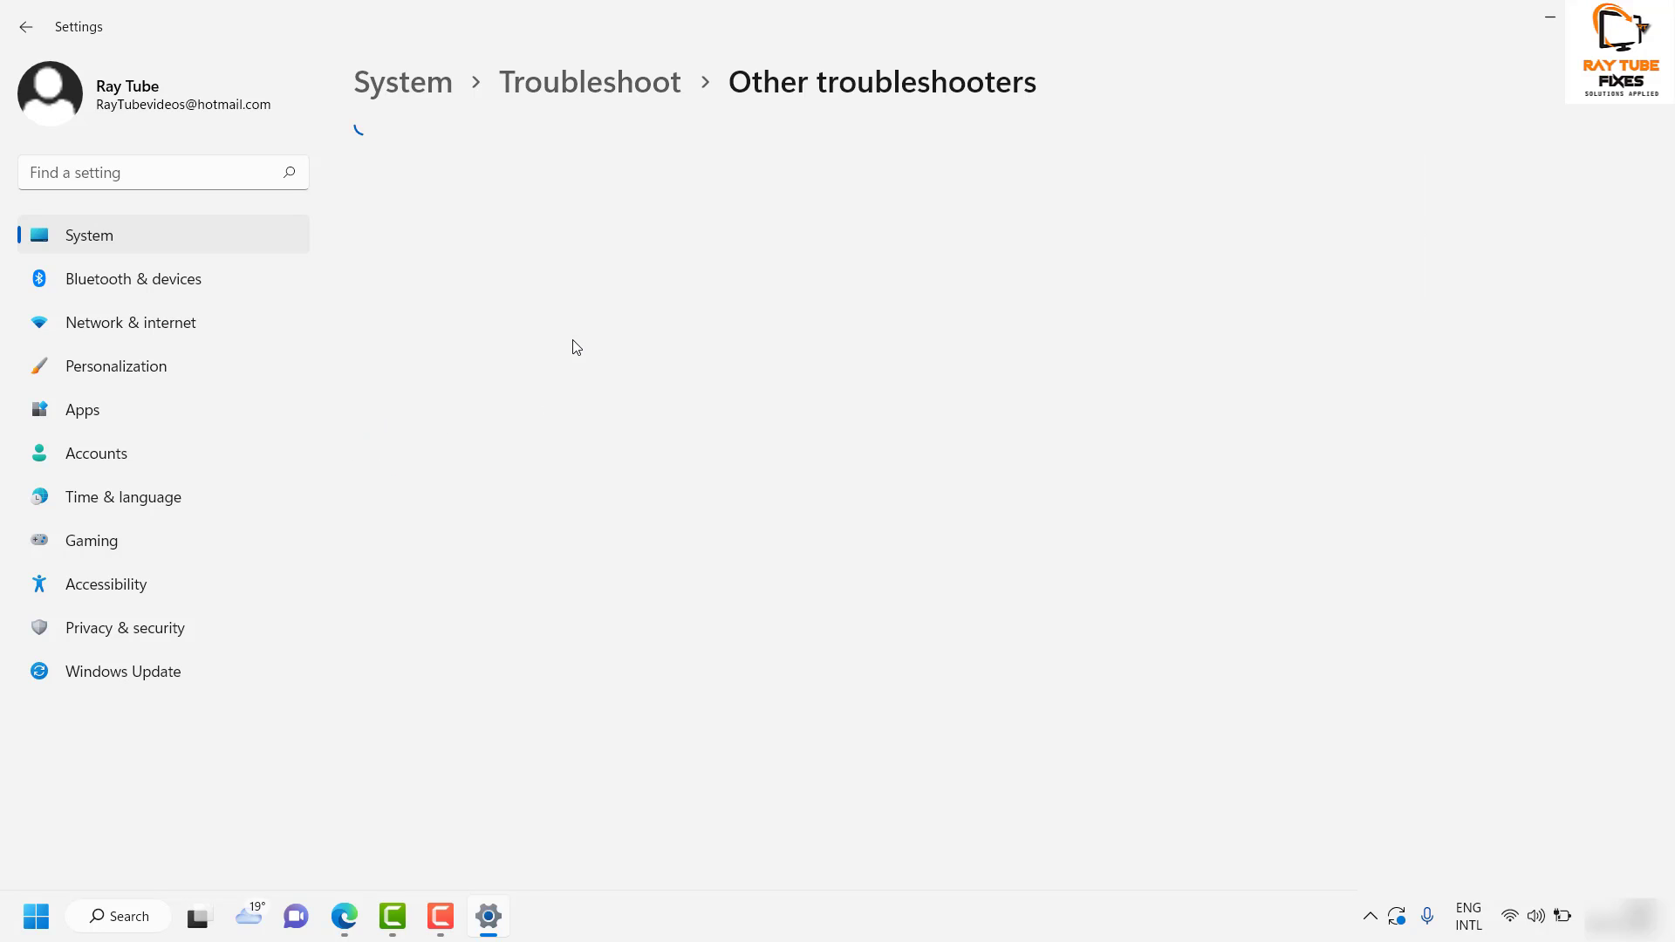
scroll(689, 467, "down", 5)
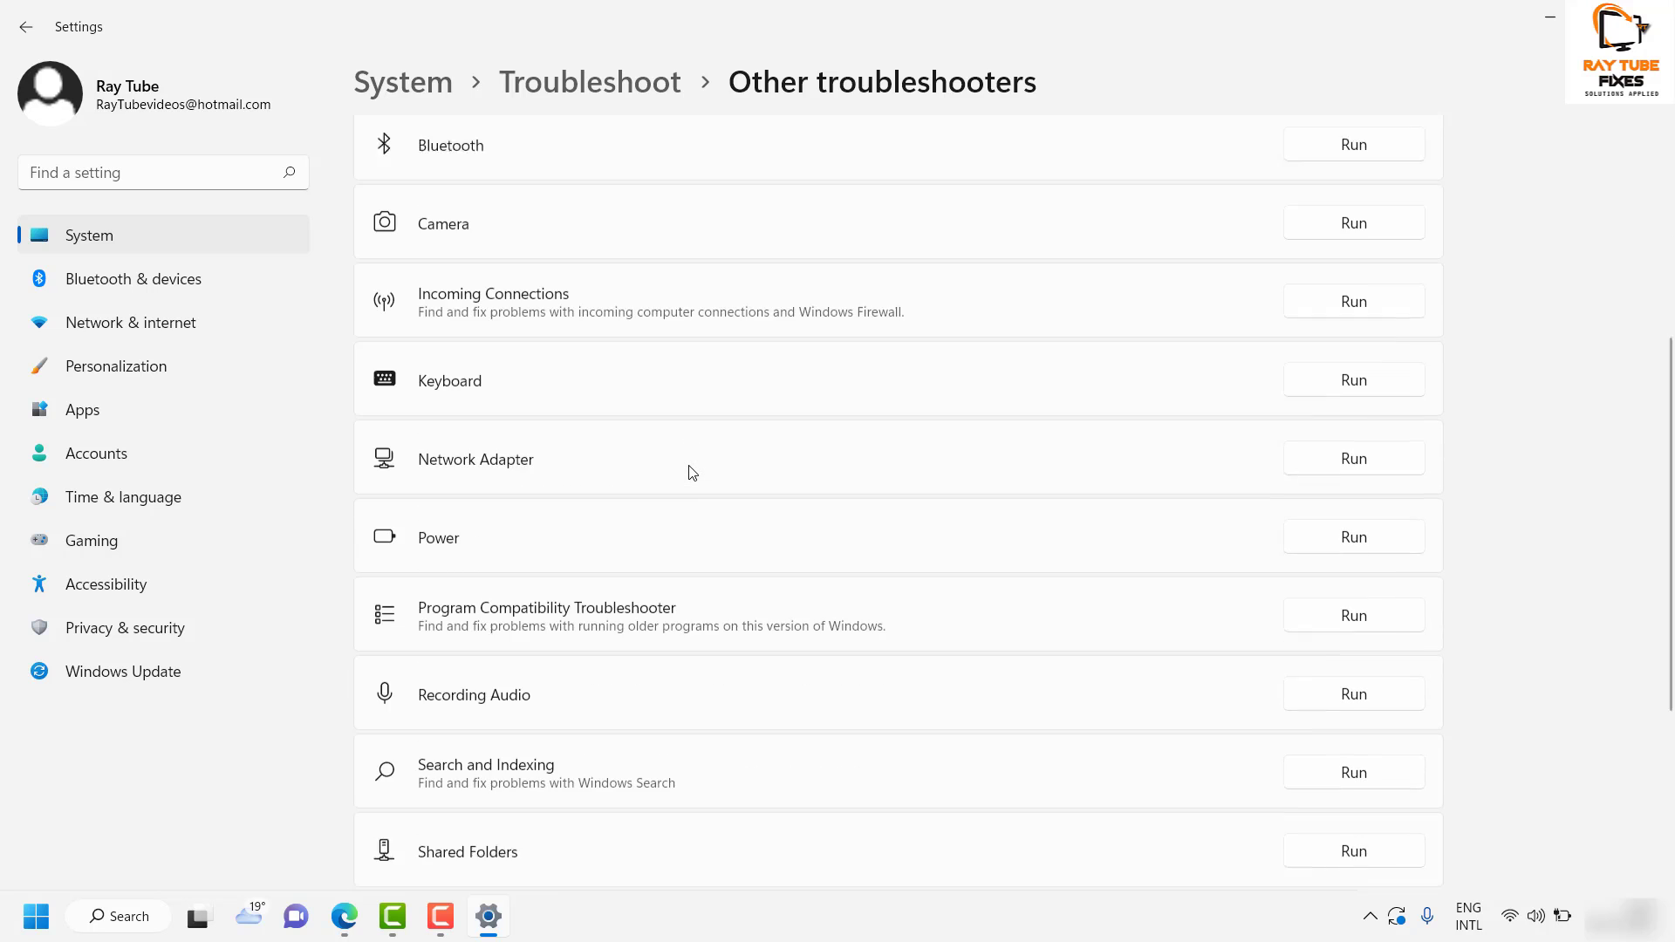
scroll(691, 472, "down", 3)
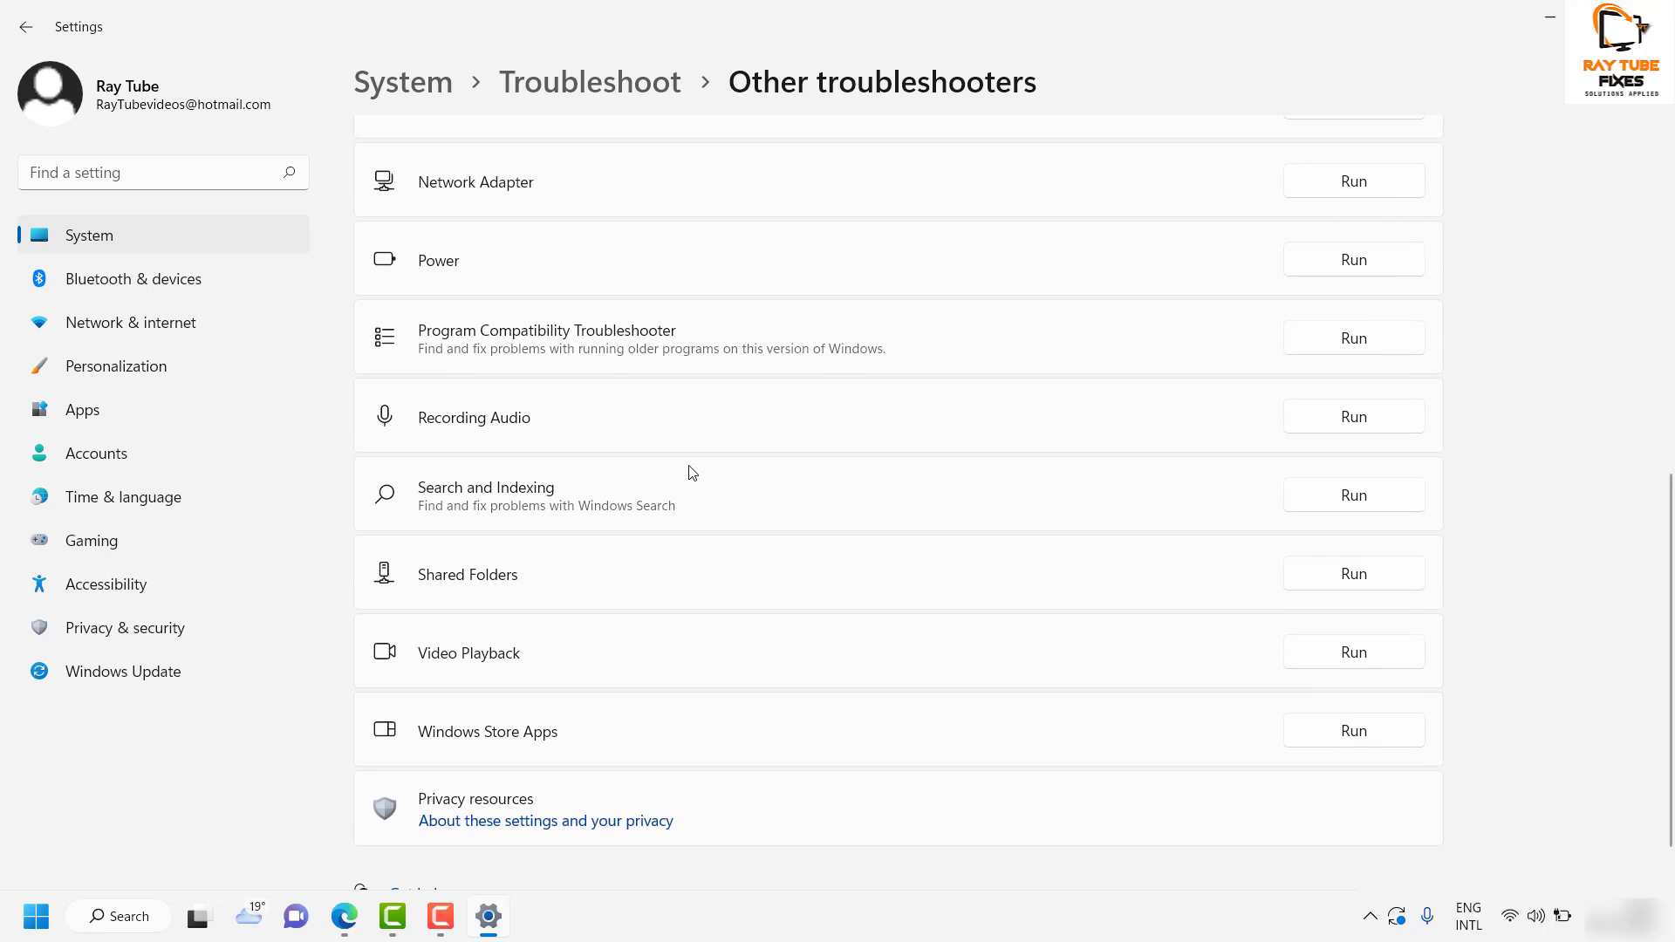
- Run the Windows Store Apps troubleshooter and continue past its 'Reset an app' advice
left_click(1374, 743)
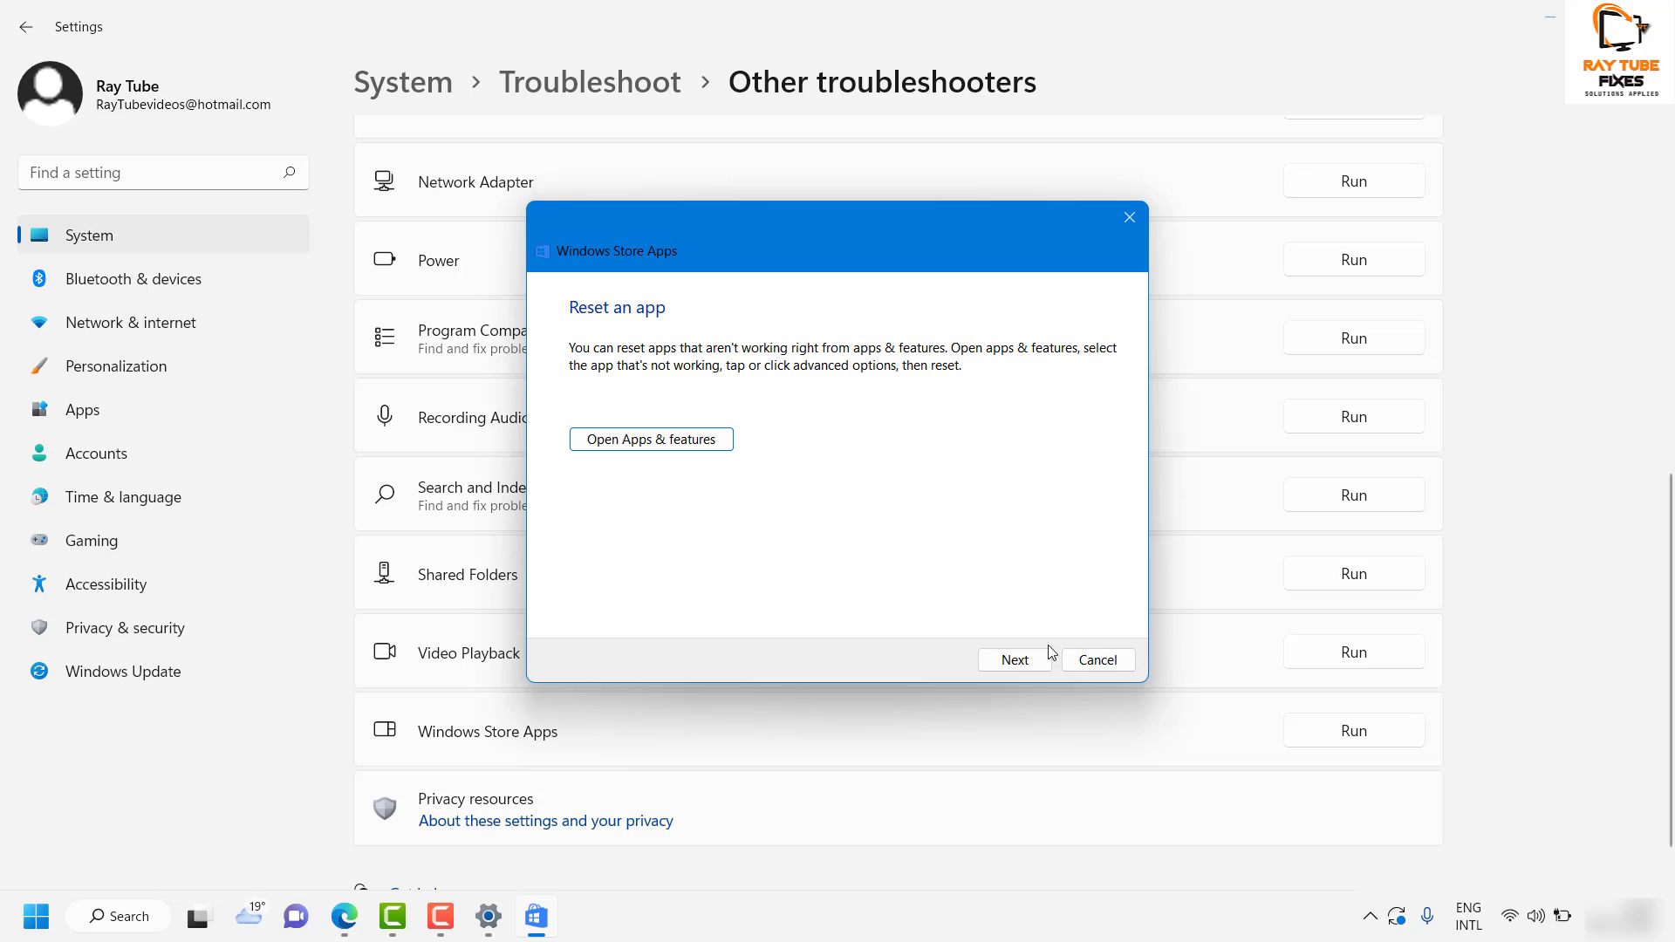
left_click(1026, 657)
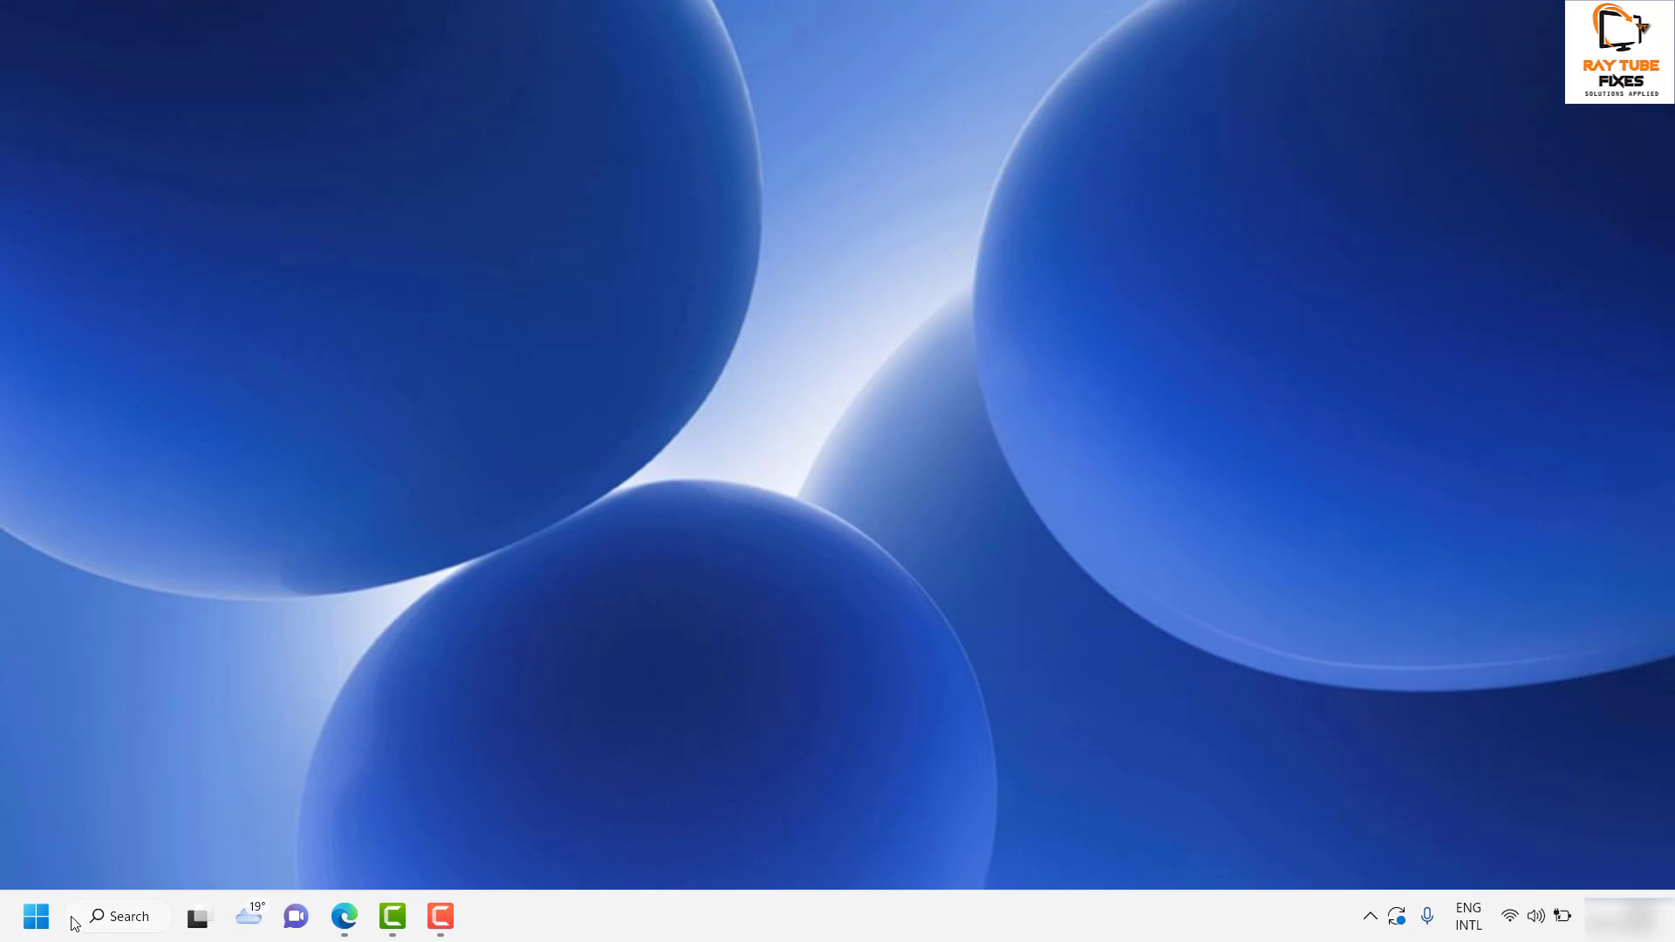
- Open Device Manager maximized and expand Display adapters to select the NVIDIA GeForce MX130
right_click(44, 916)
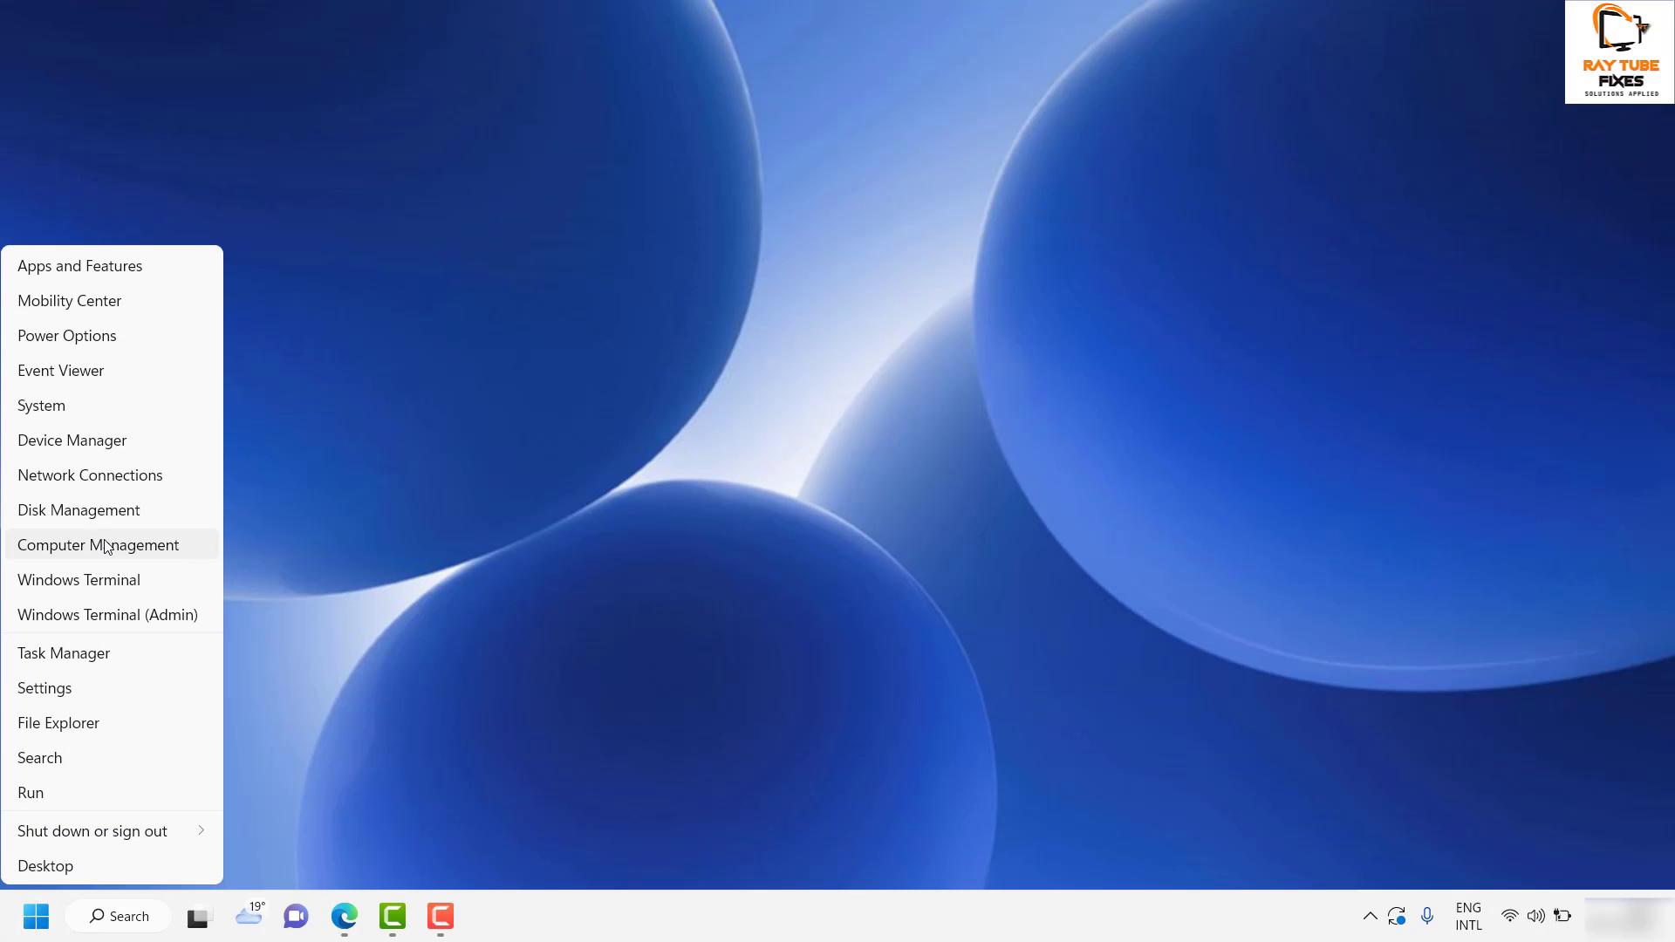
left_click(101, 441)
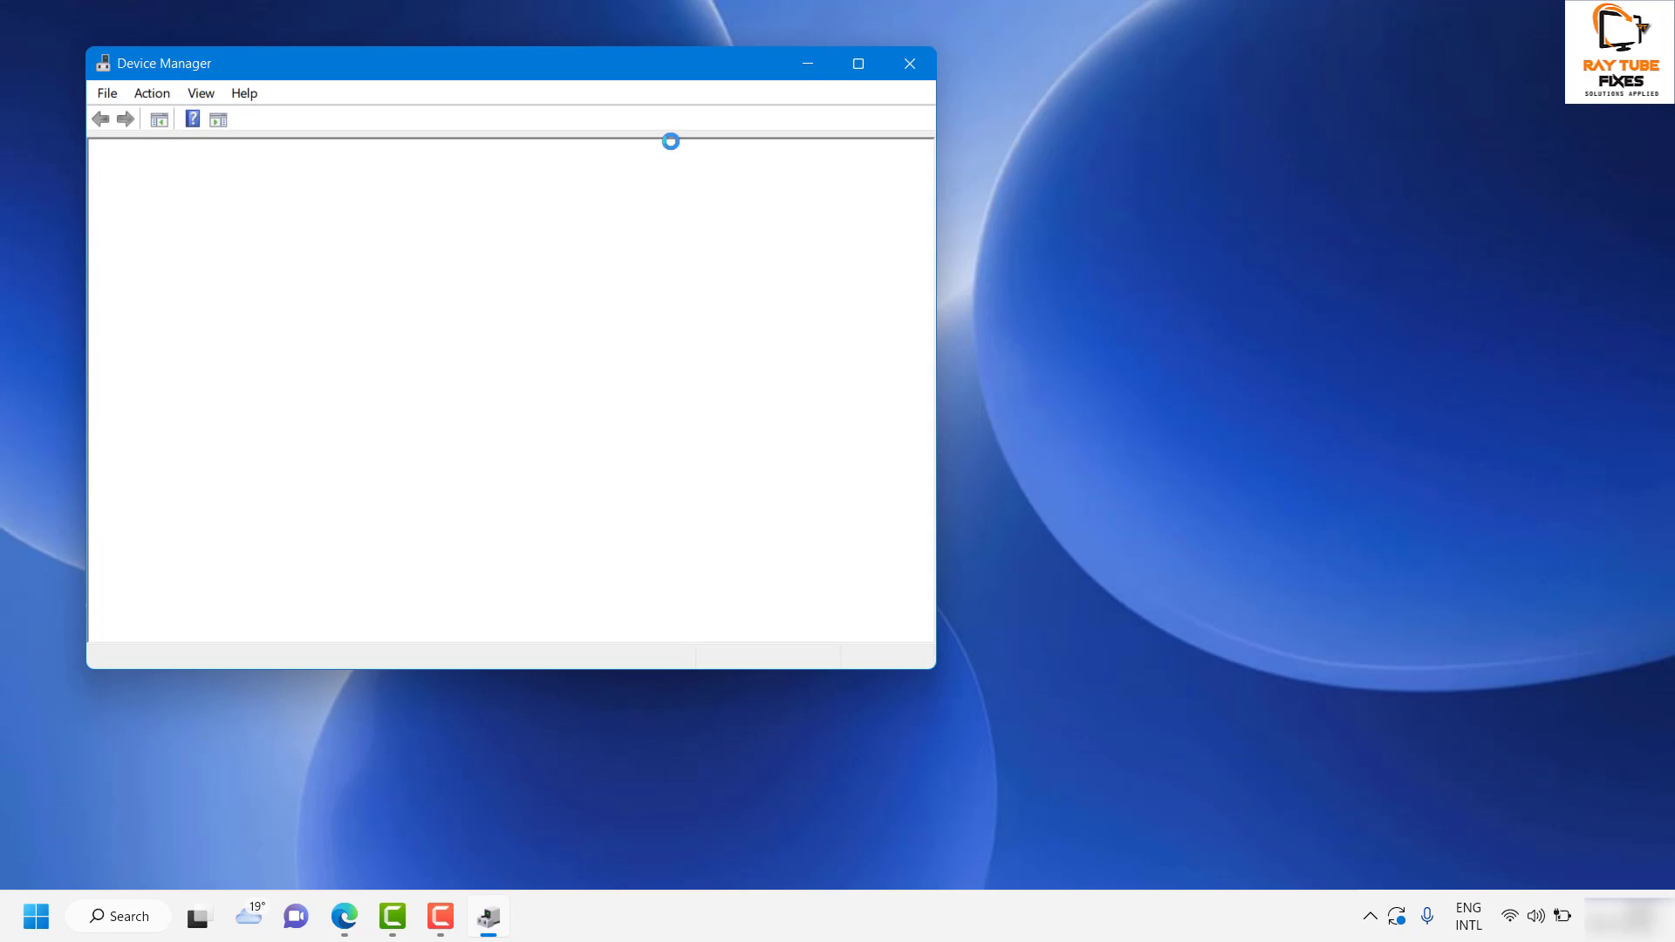
left_click(862, 63)
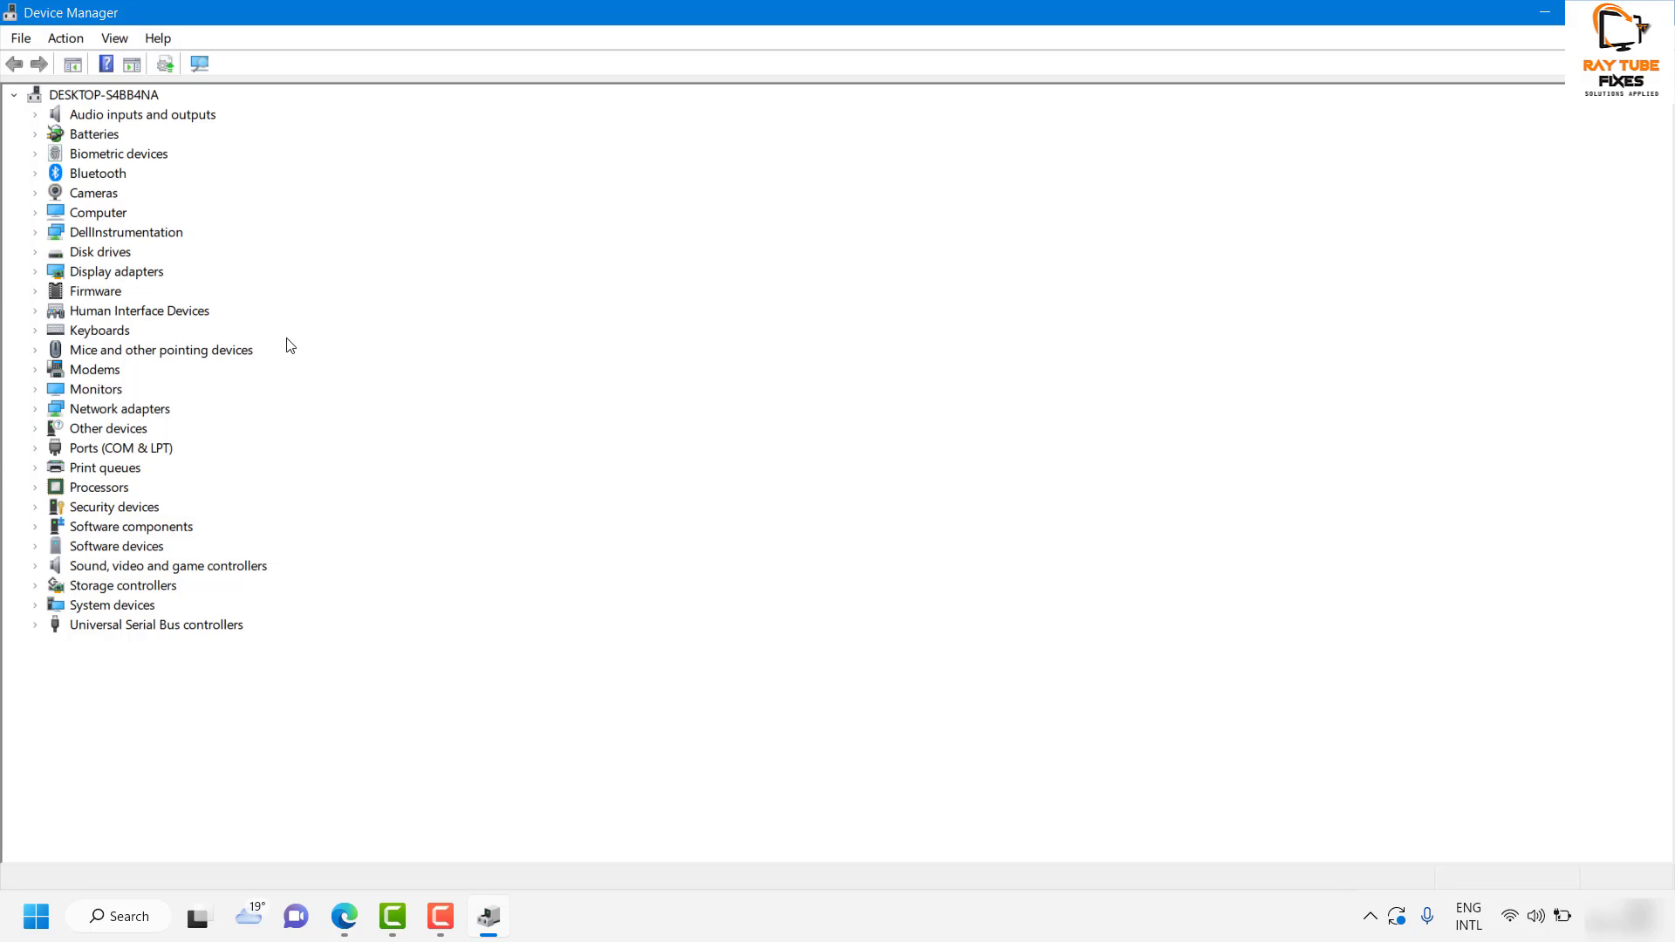
left_click(35, 271)
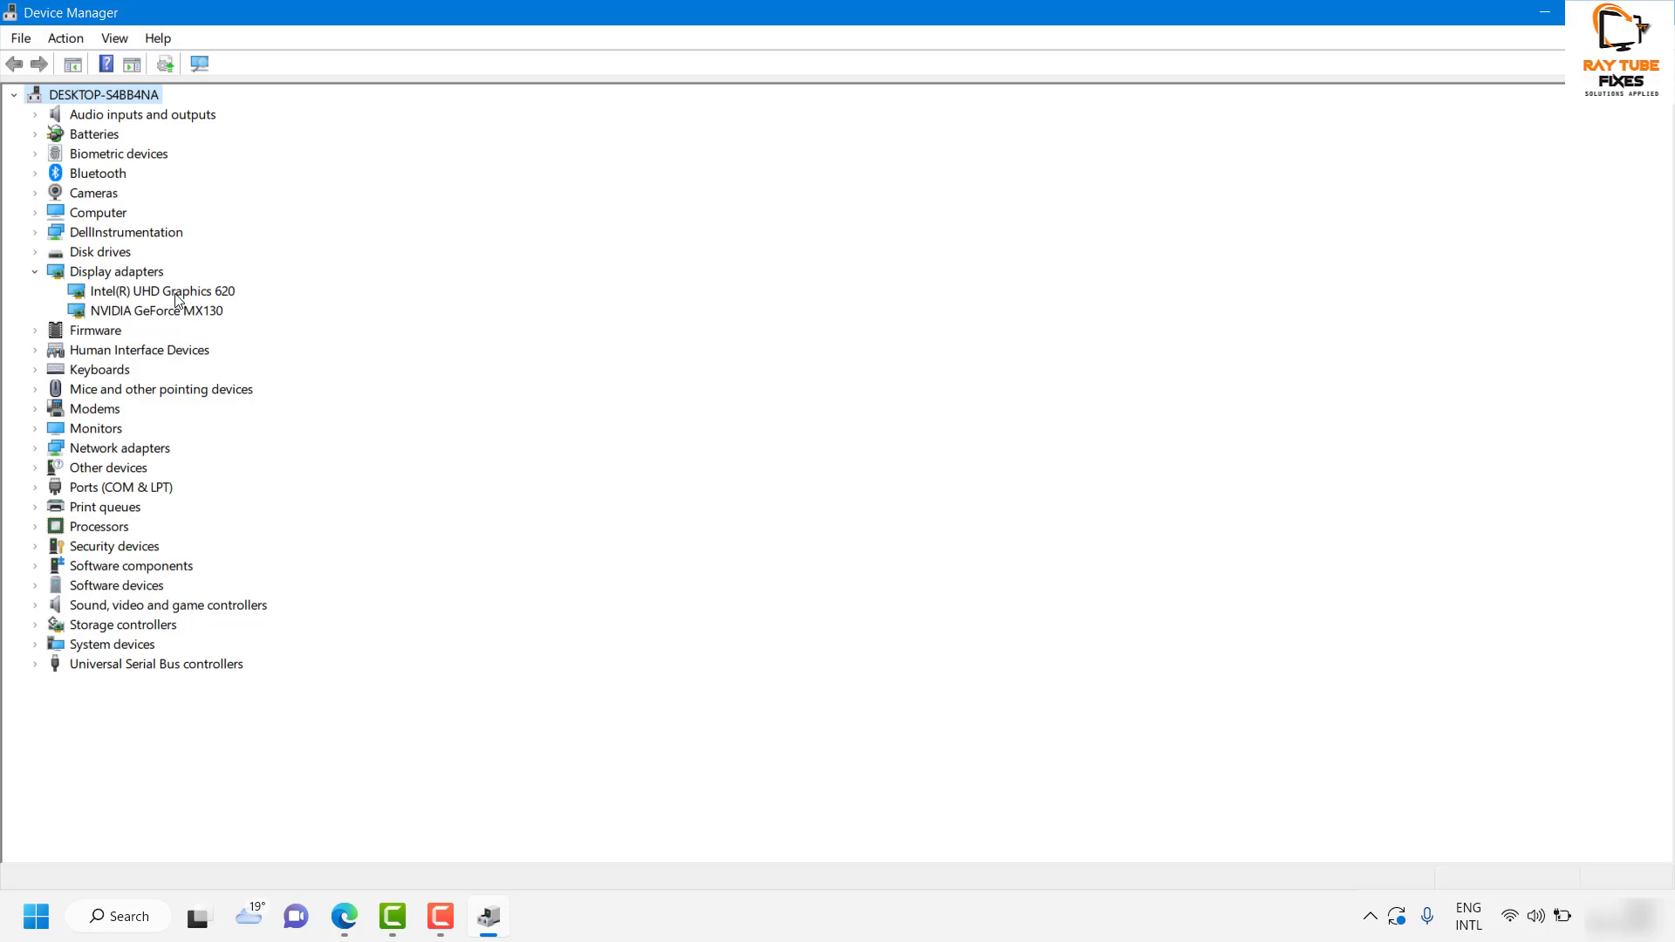
left_click(178, 295)
left_click(141, 318)
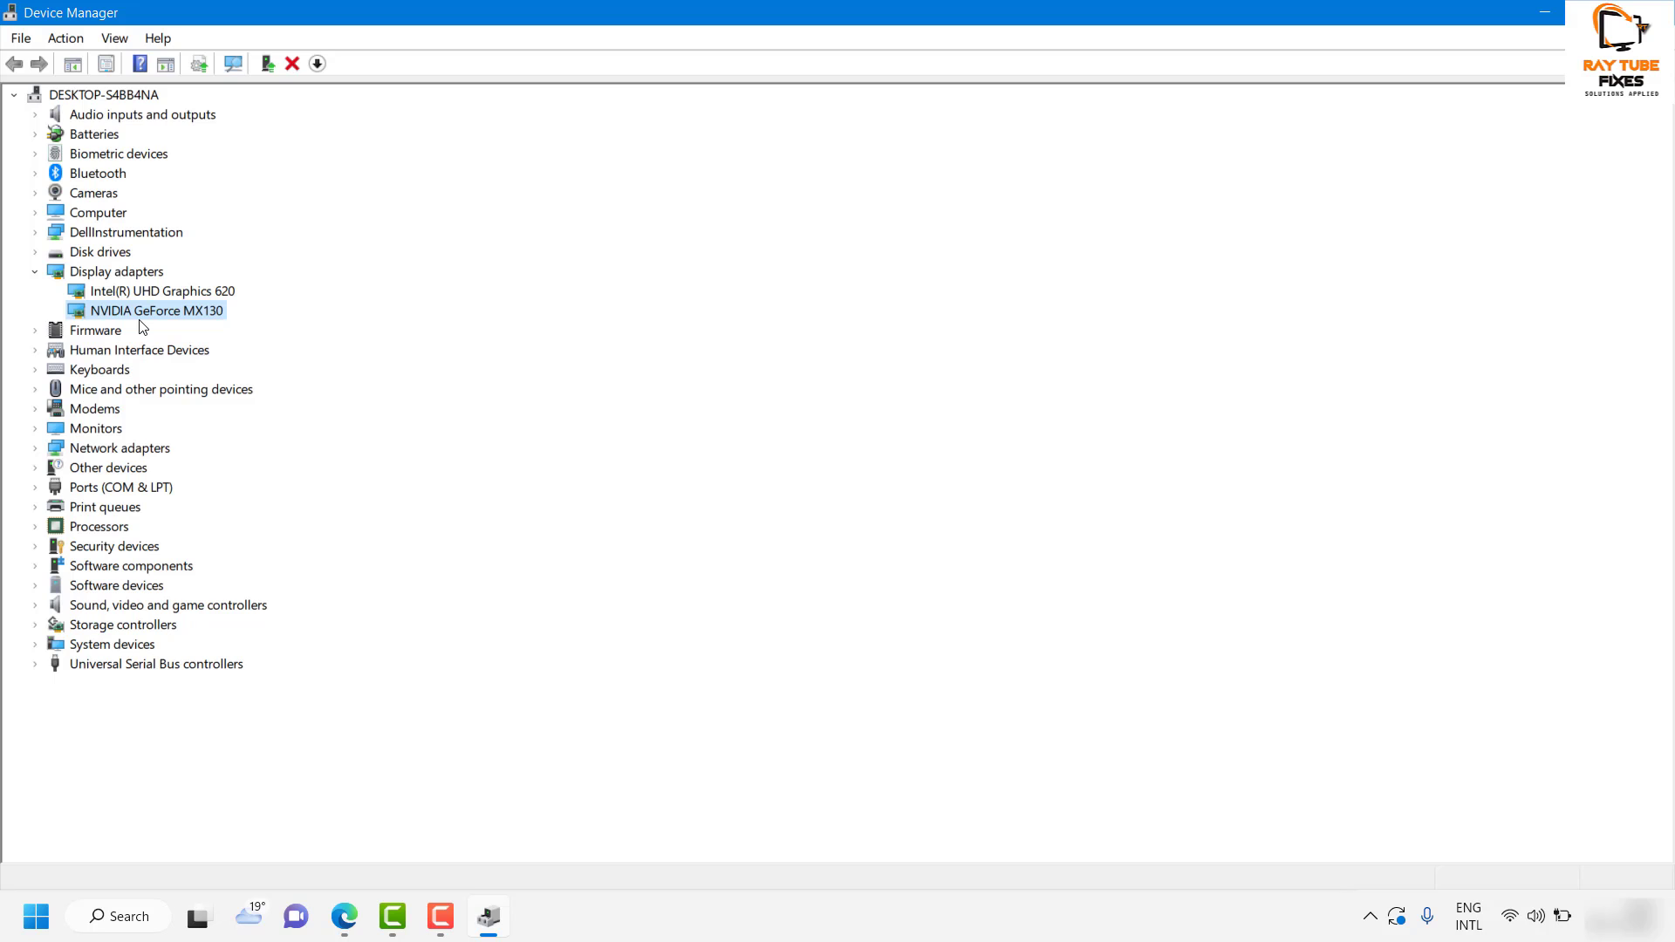
- Update the NVIDIA GeForce MX130 driver by automatic search, then close the wizard
right_click(143, 327)
left_click(226, 335)
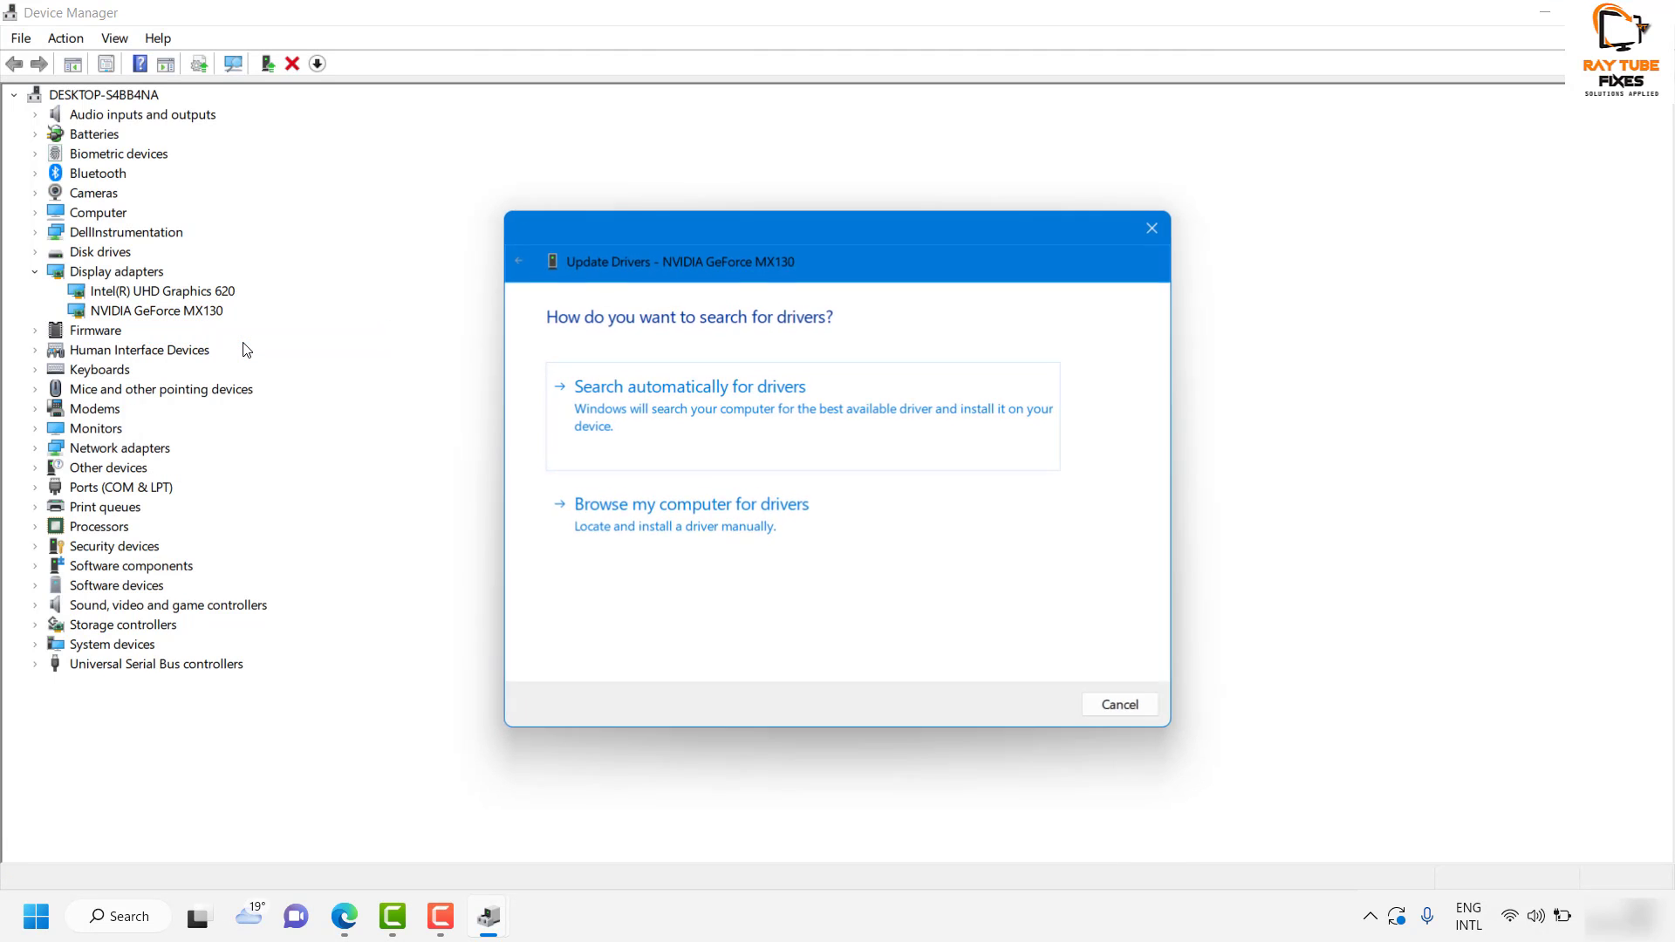
left_click(767, 411)
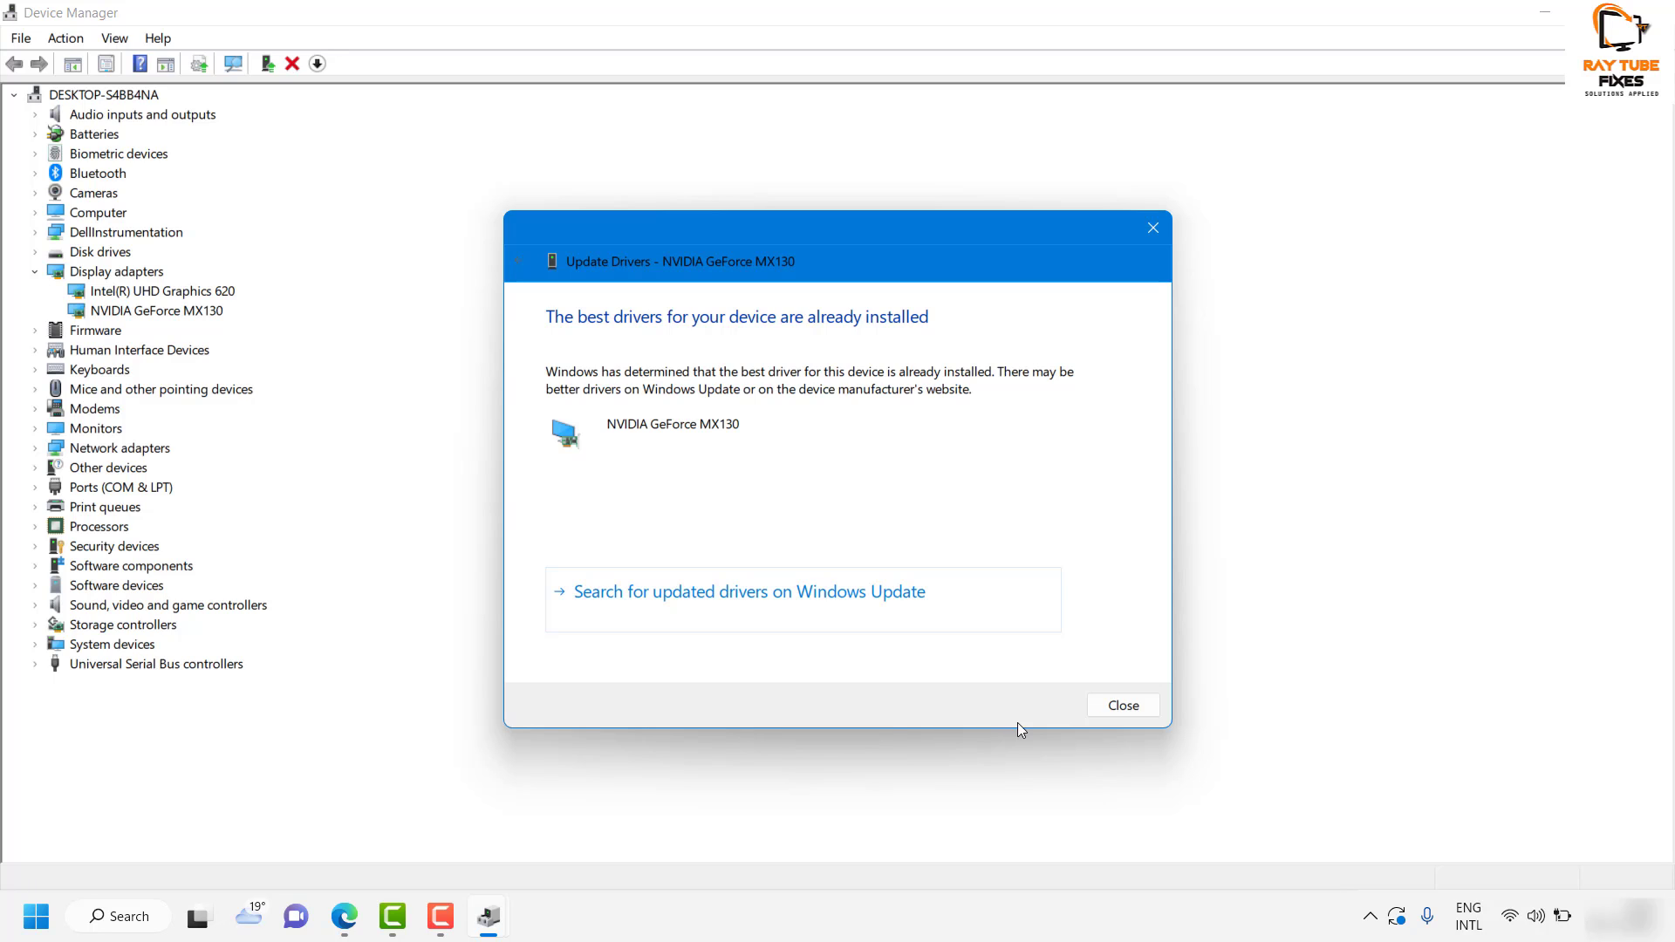
left_click(1126, 705)
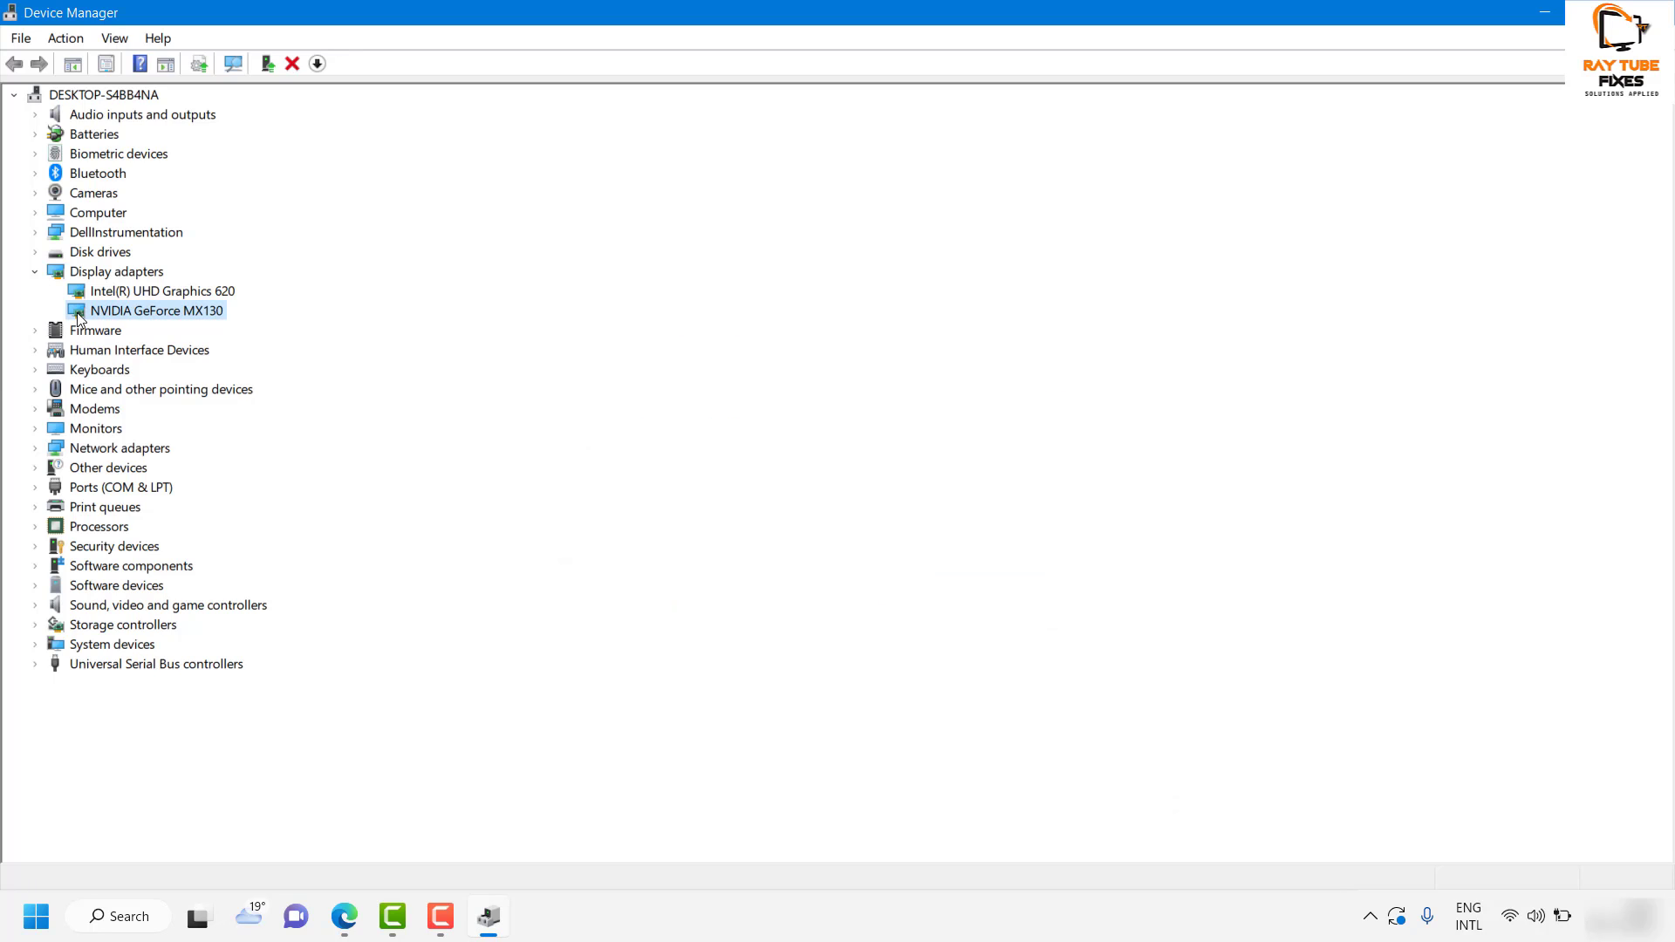
- Update the Intel(R) UHD Graphics 620 driver by automatic search, then close the wizard
left_click(147, 293)
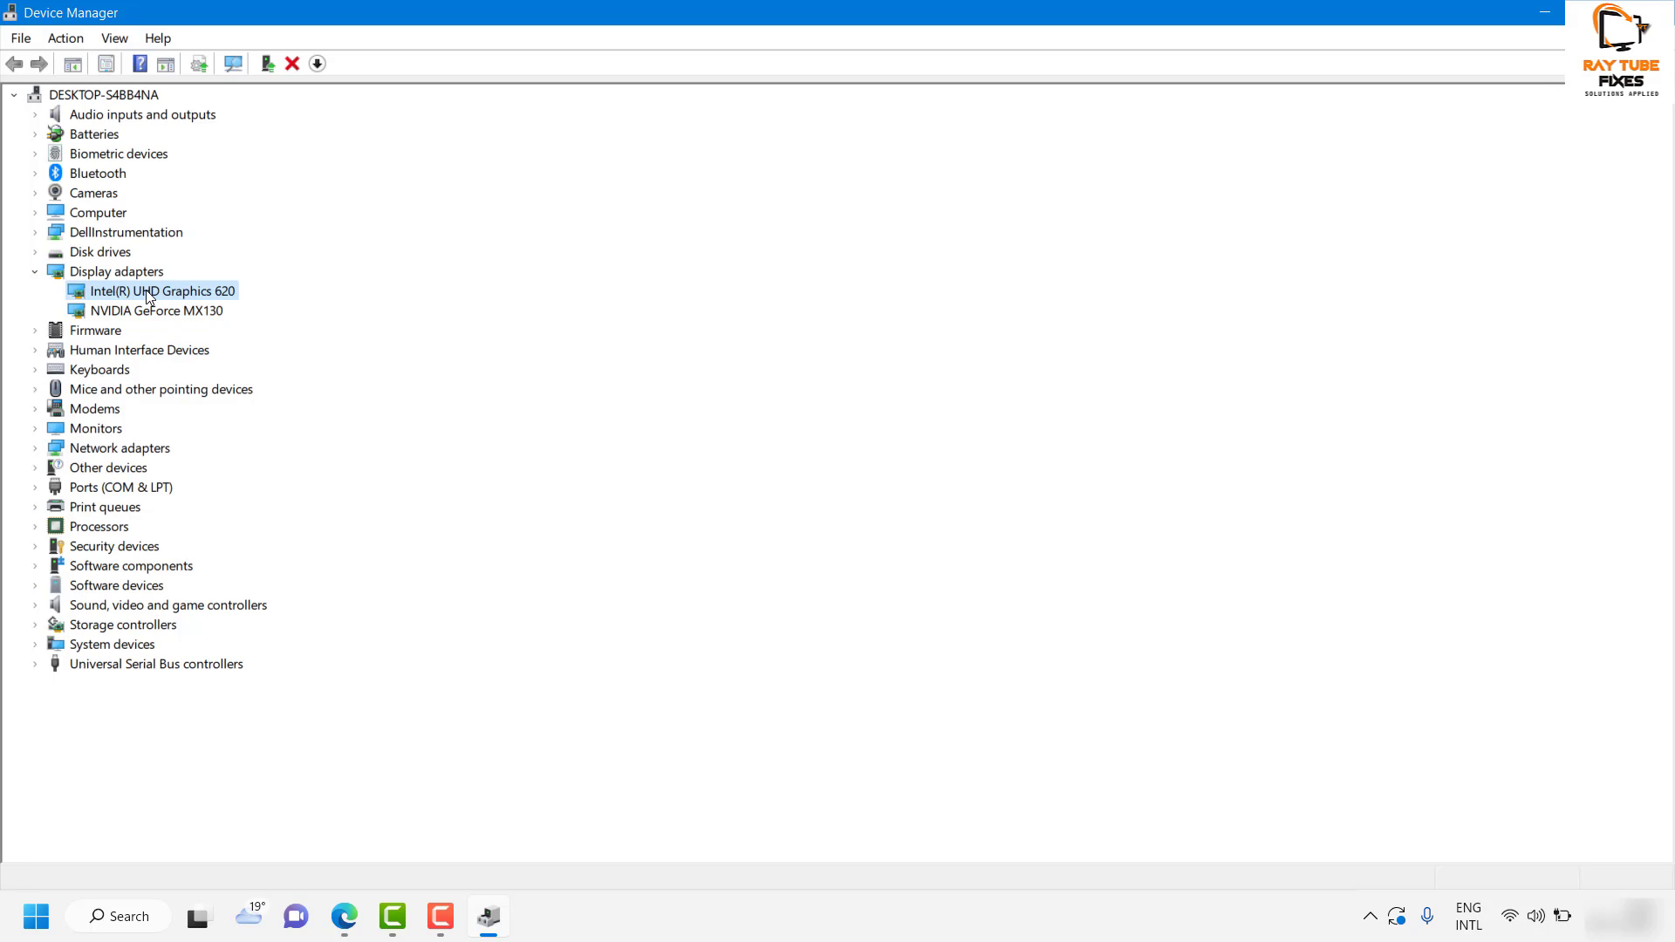
right_click(146, 294)
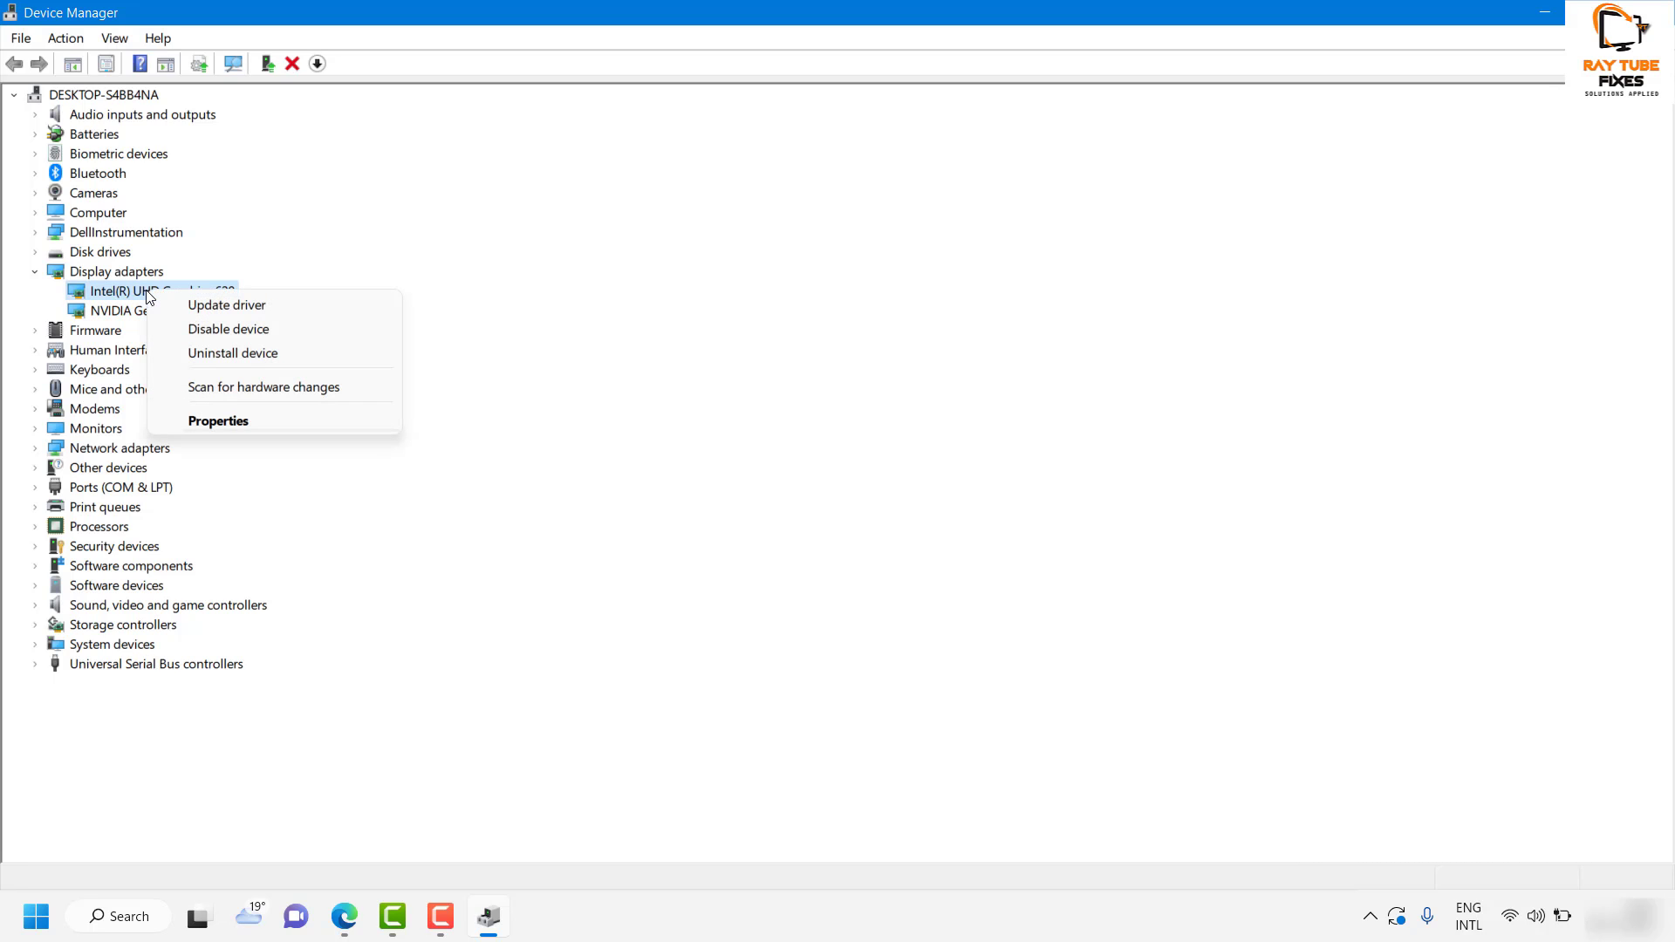
left_click(253, 310)
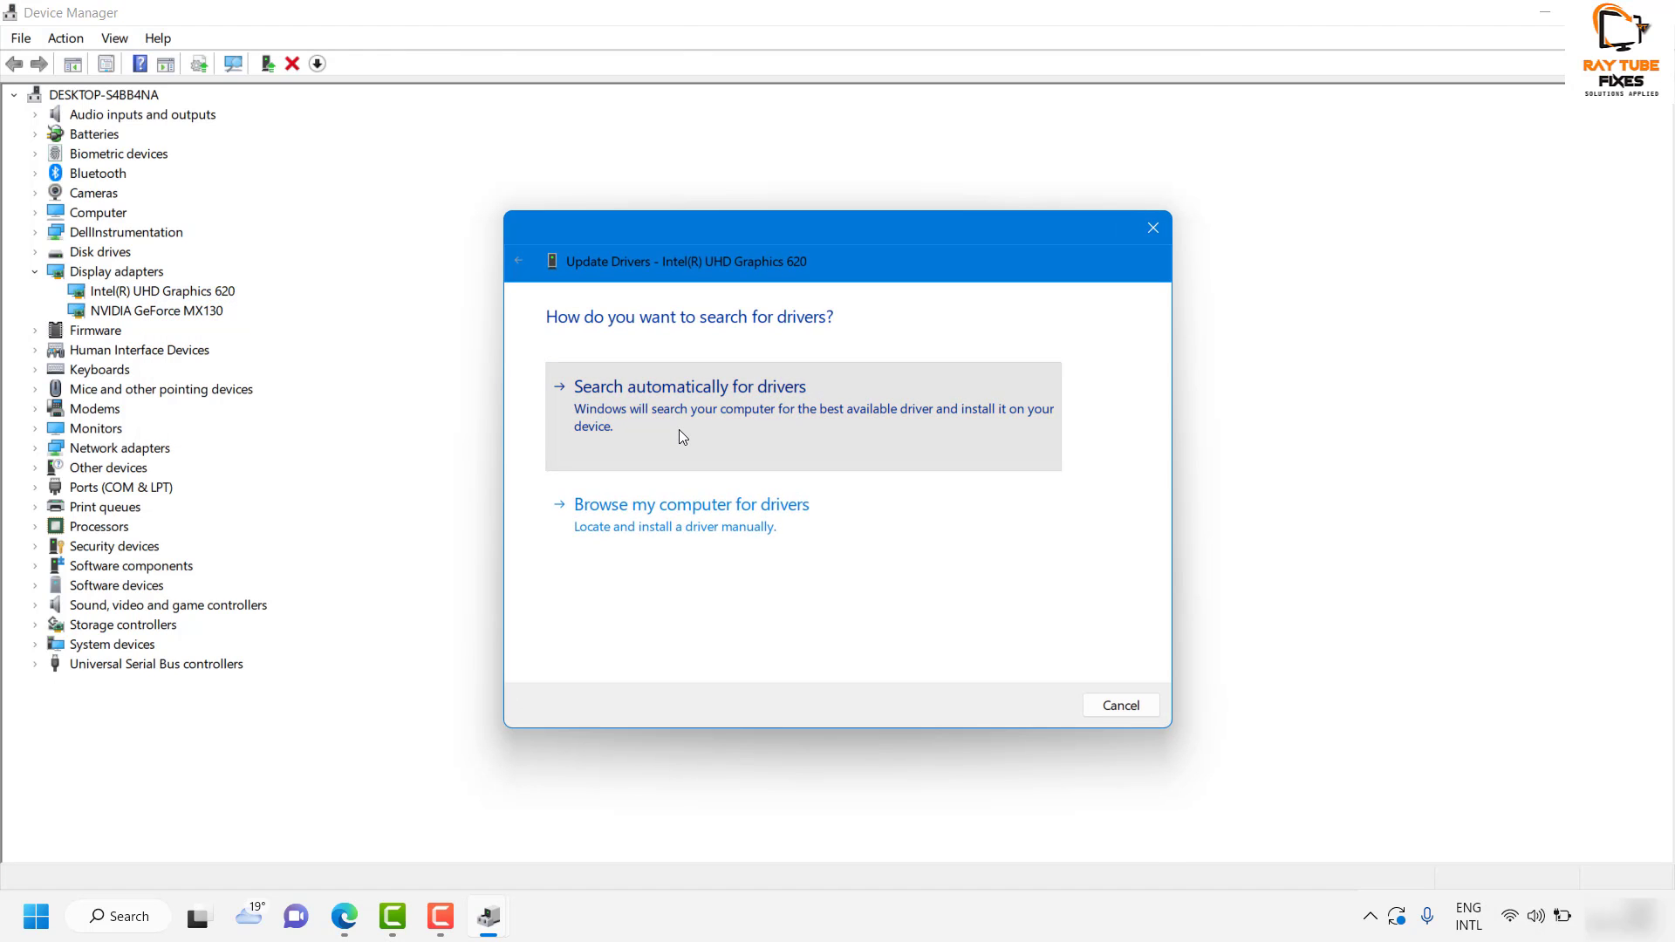
left_click(678, 430)
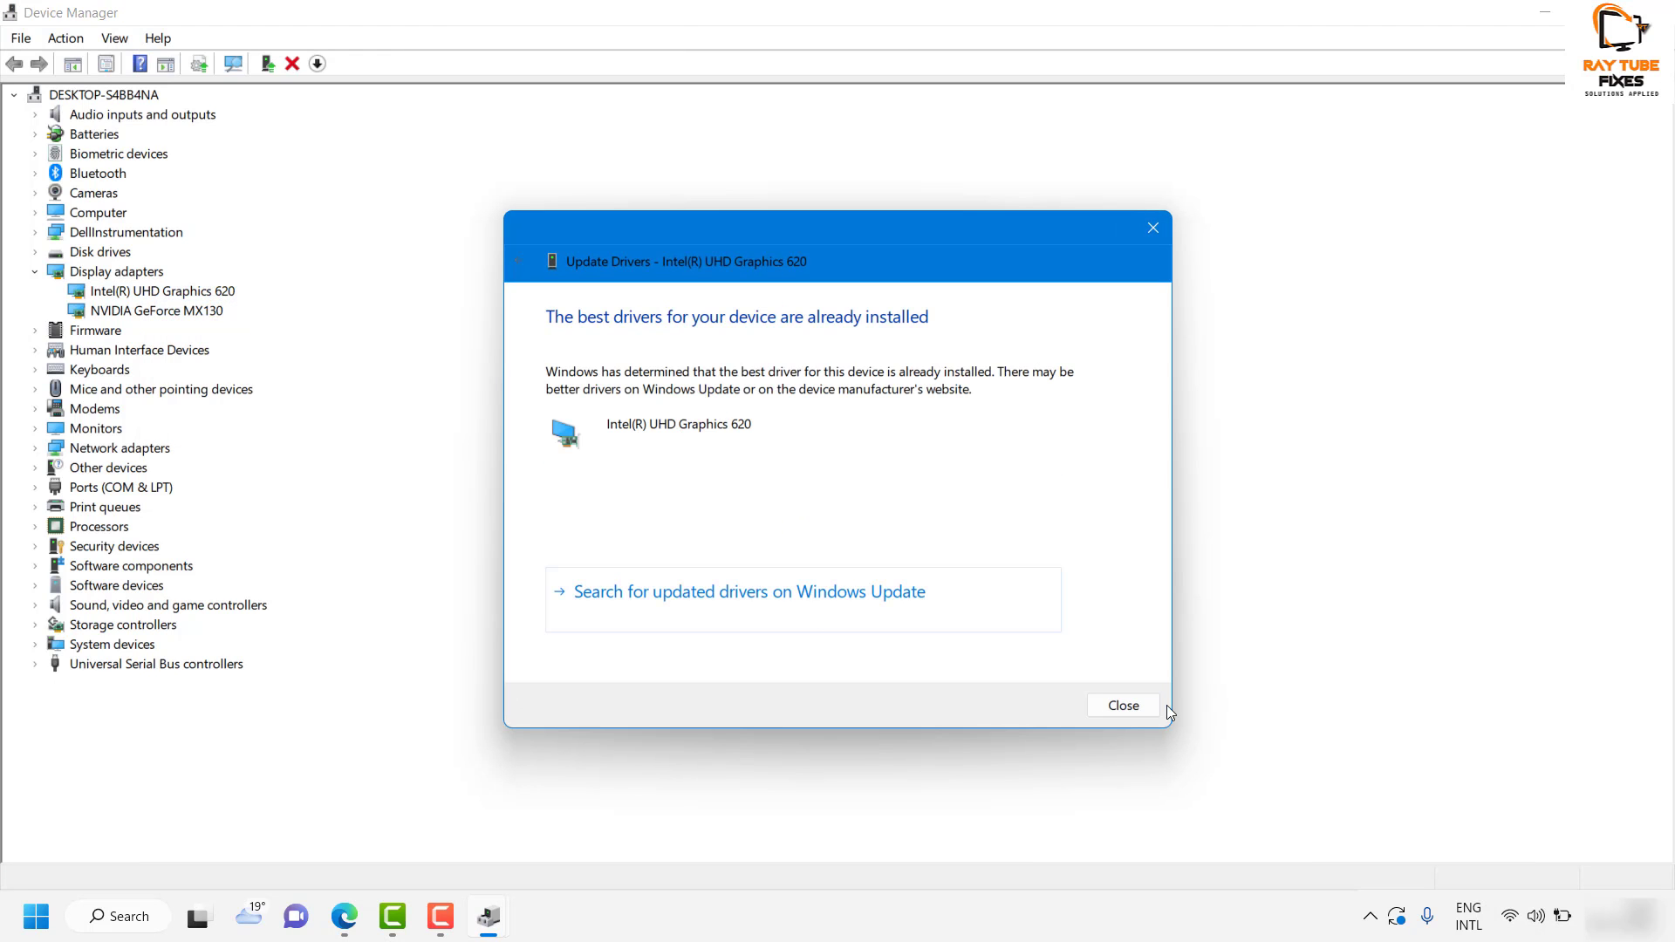
left_click(1125, 705)
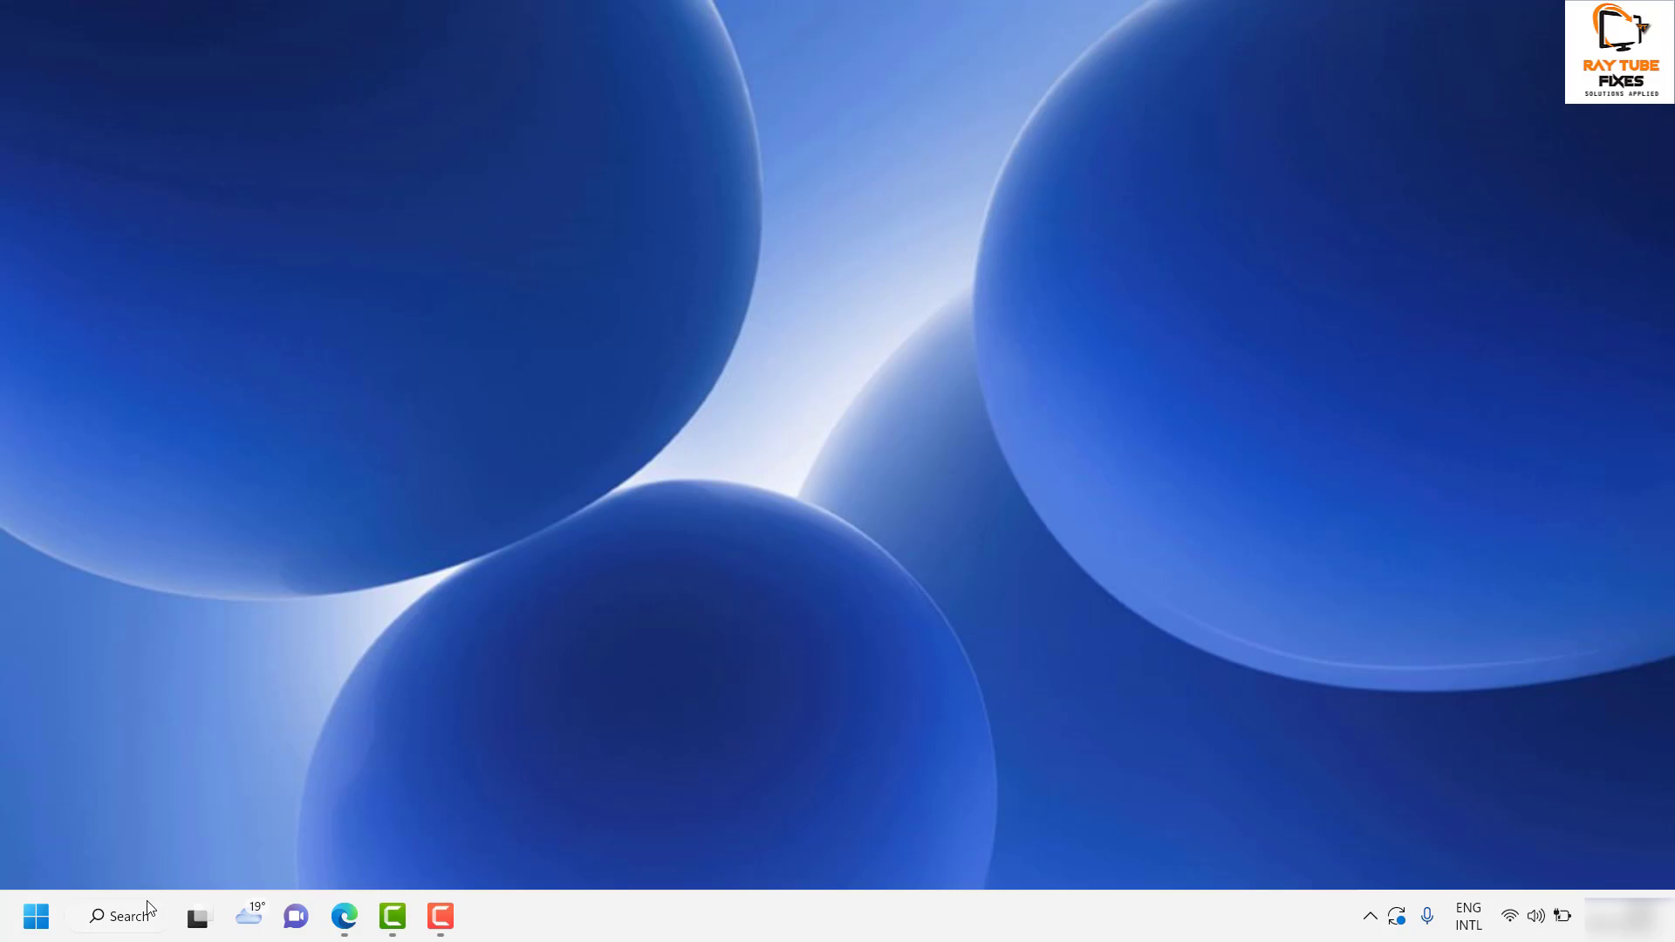
- Run ipconfig /flushdns in an administrator Command Prompt opened via 'cmd' search, then close it
left_click(131, 924)
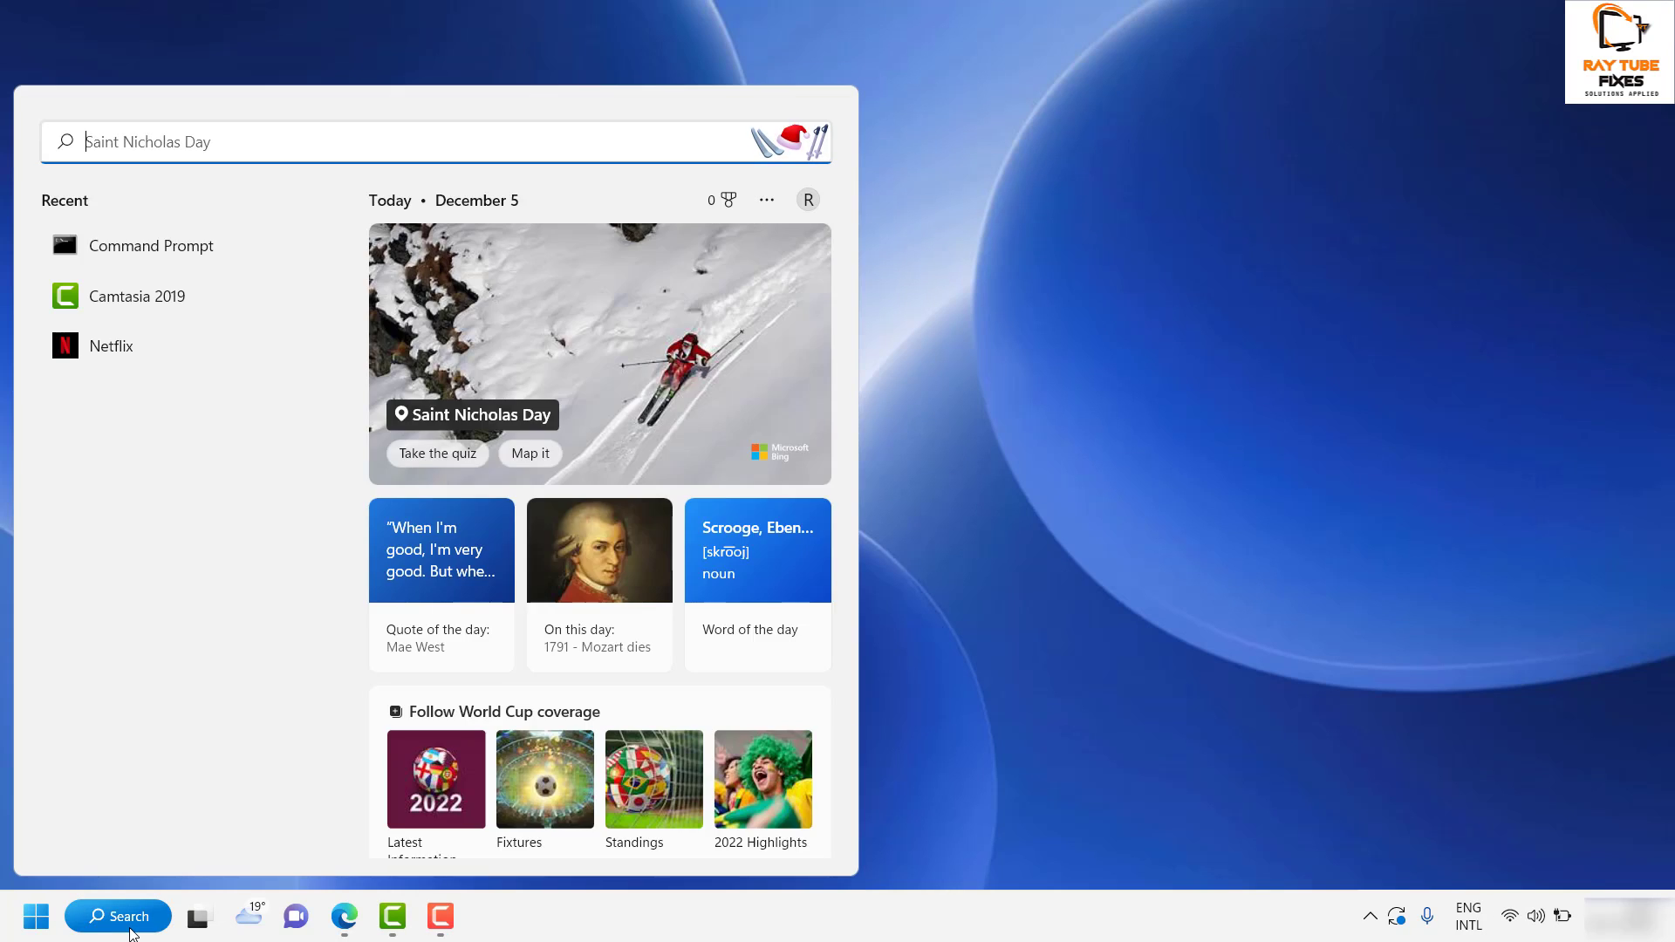
type("cmd")
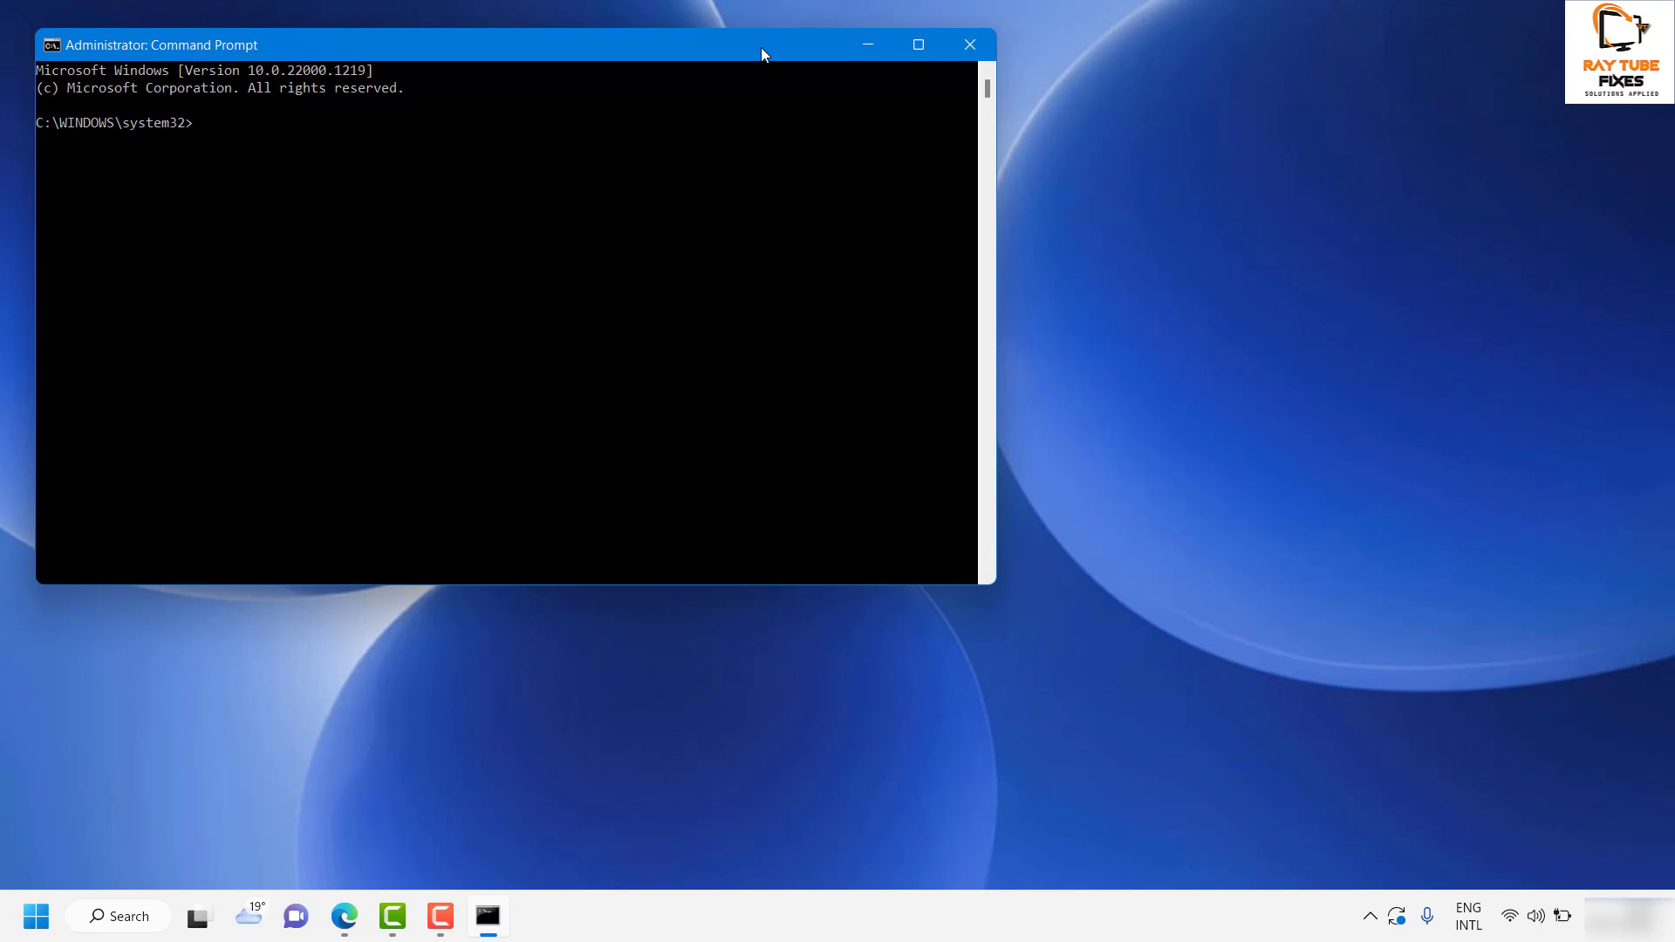
left_click_drag(761, 47, 1159, 98)
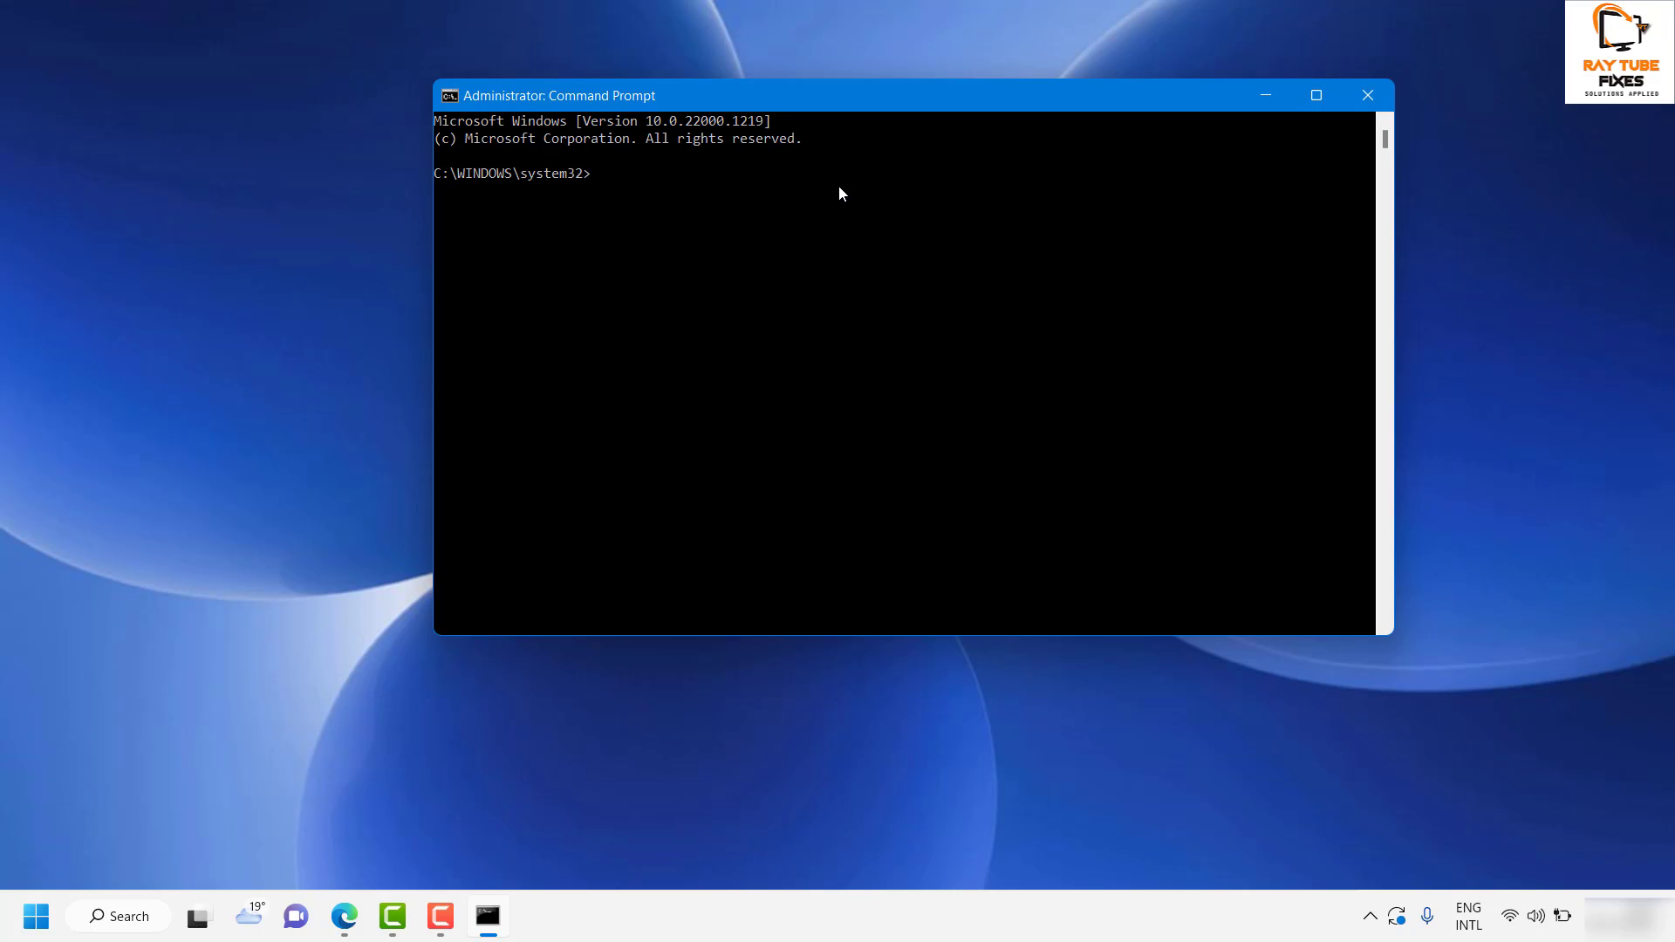
type("ipconfig /flushdns")
key("Return")
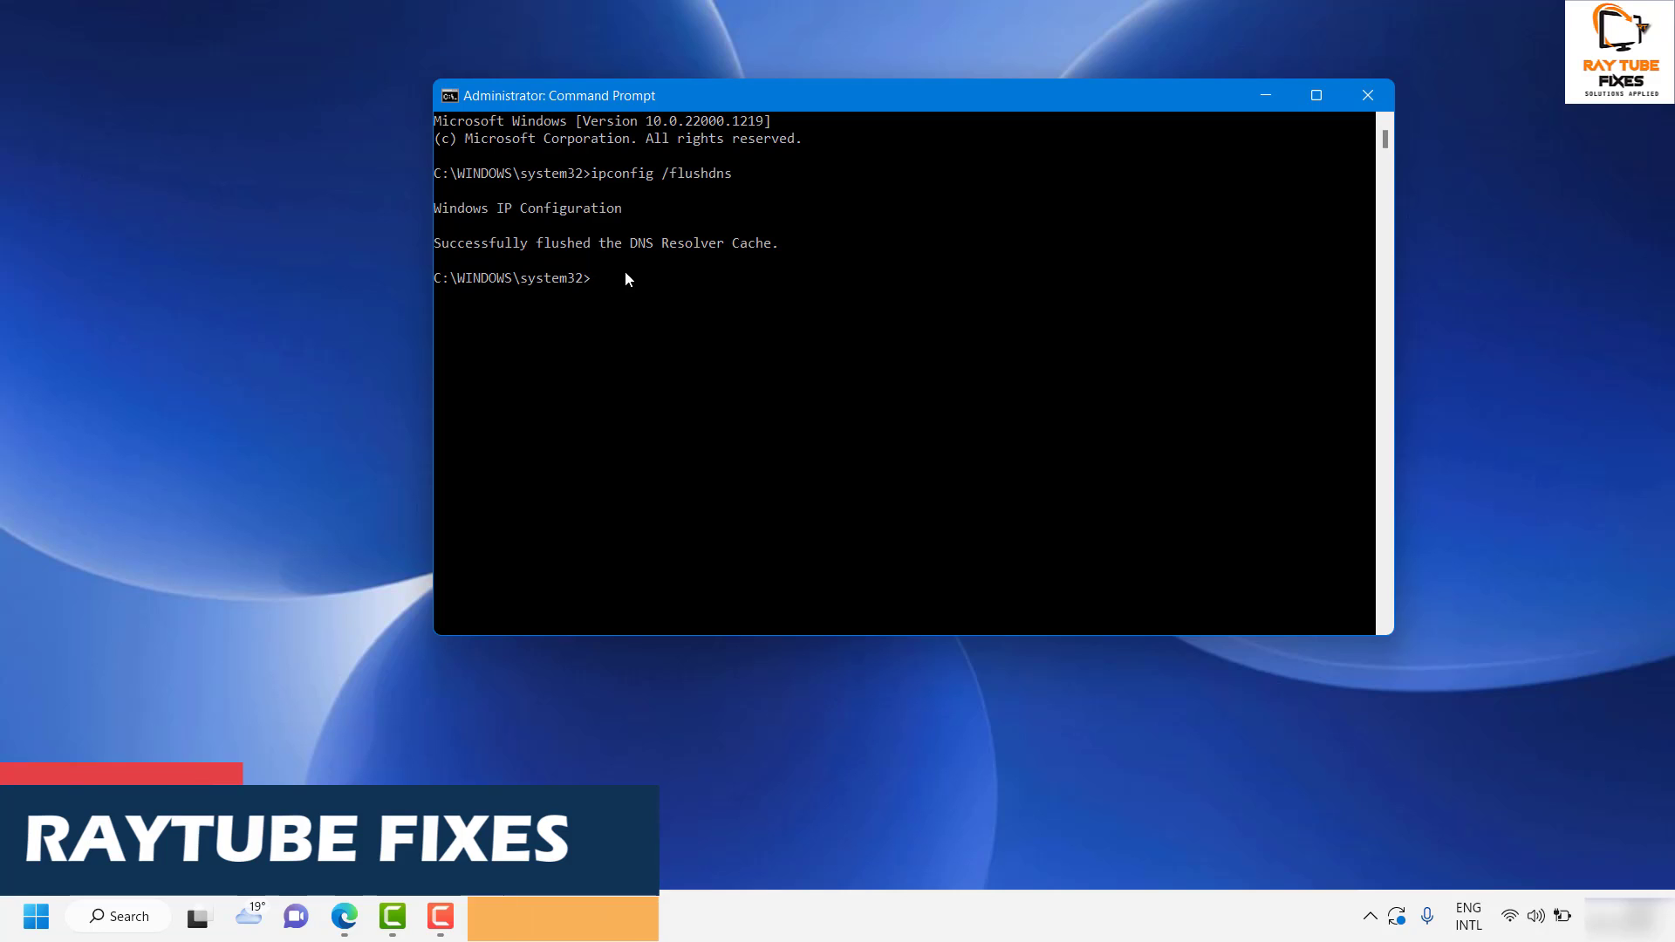
left_click(1368, 96)
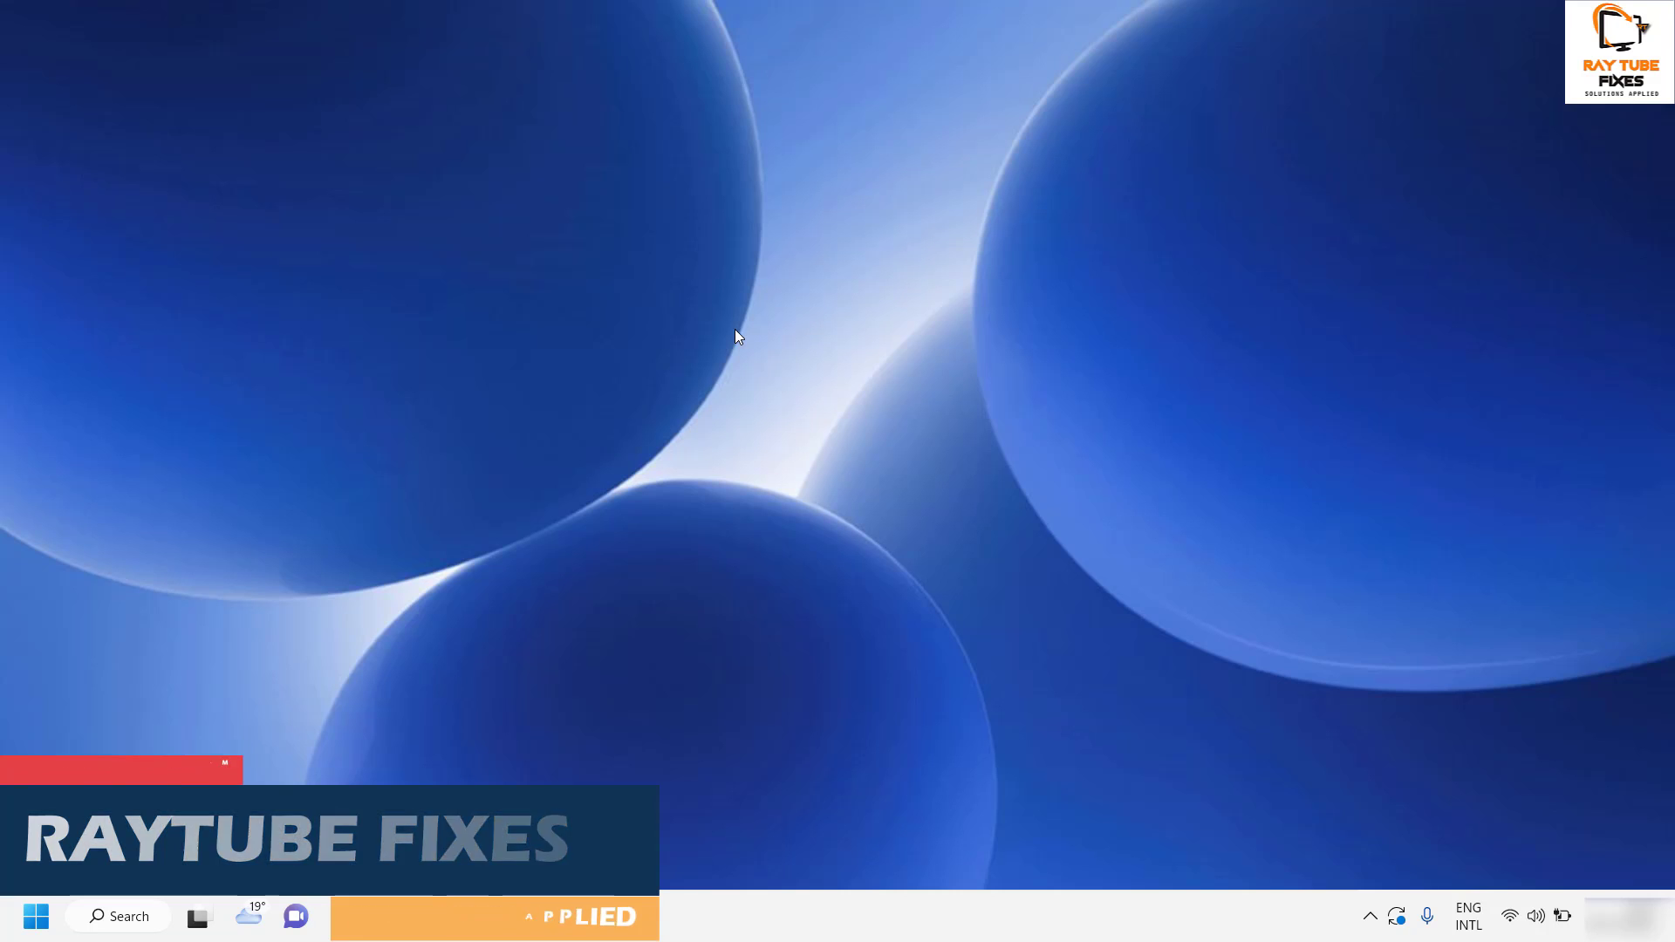